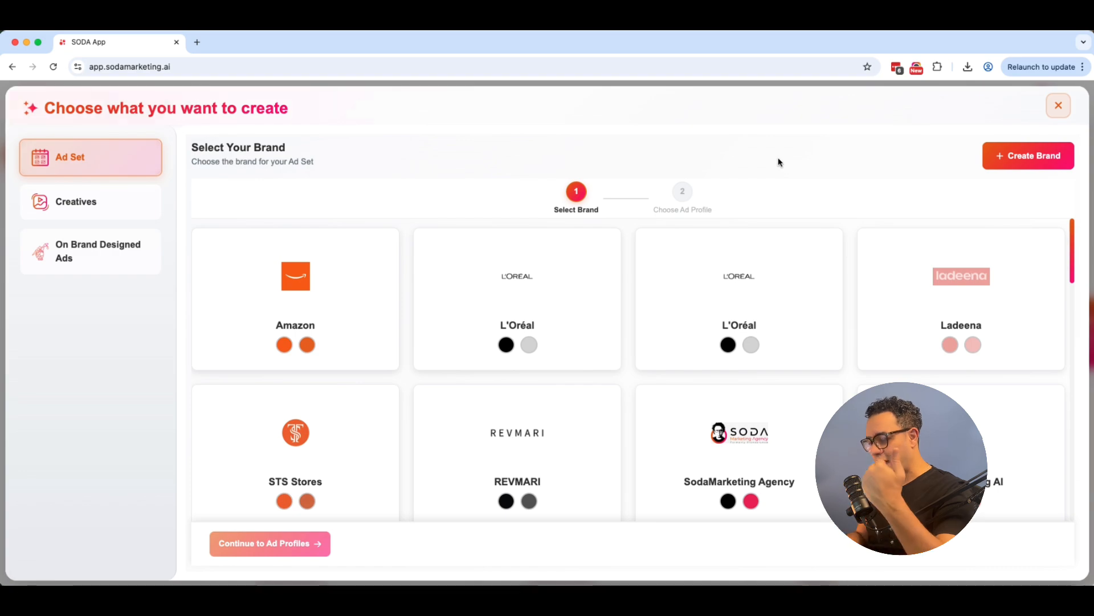
Start a new brand and import its data from the website amazon.com
{"action": "left_click", "coordinate": [1023, 156]}
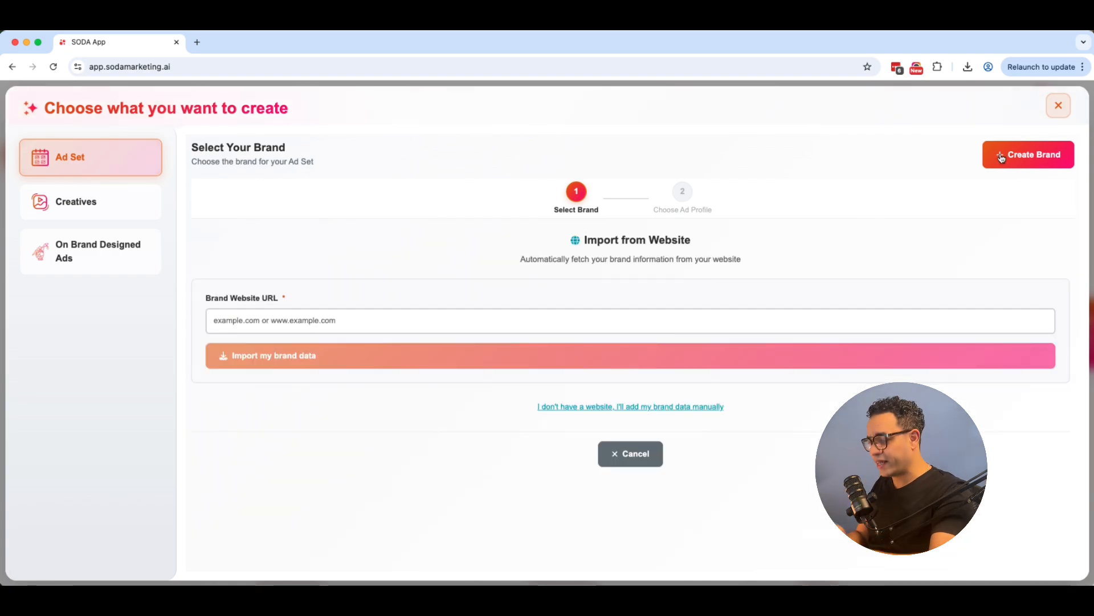
{"action": "left_click", "coordinate": [333, 320]}
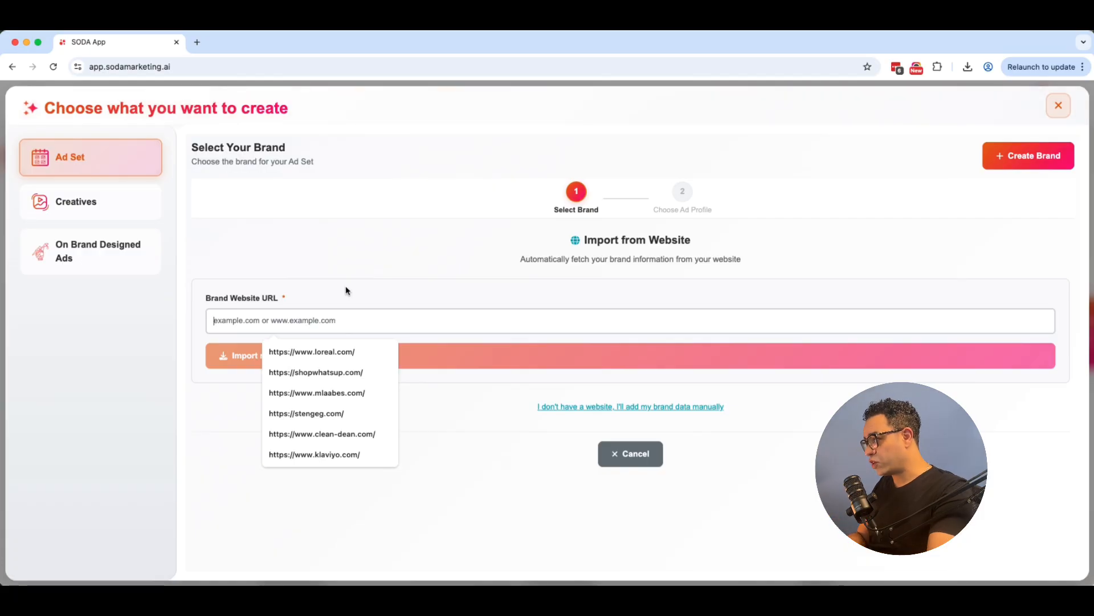
{"action": "left_click", "coordinate": [495, 465]}
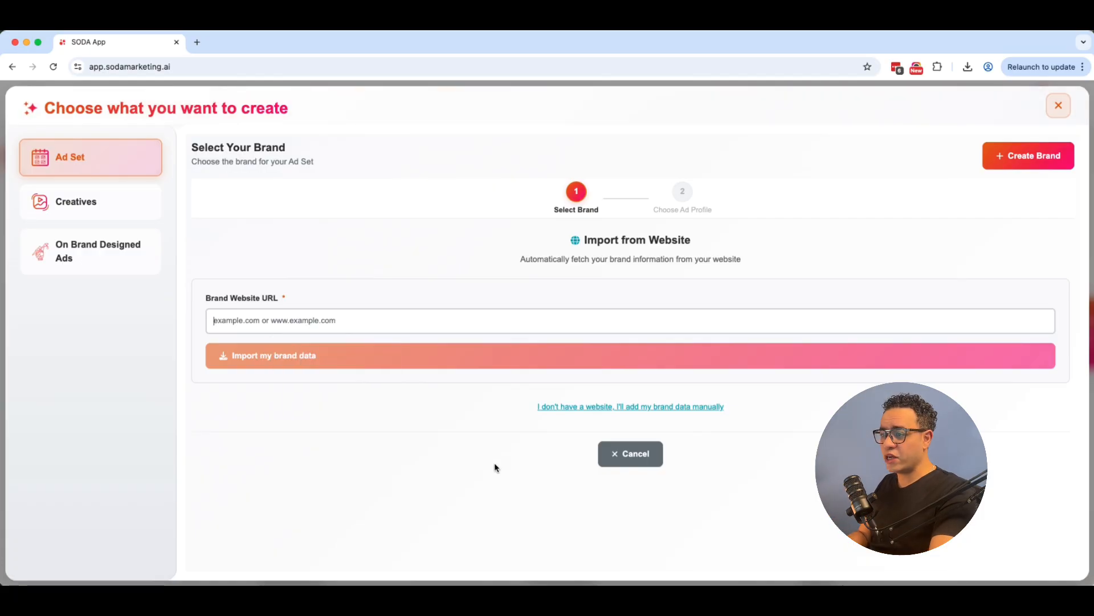
{"action": "left_click", "coordinate": [568, 410]}
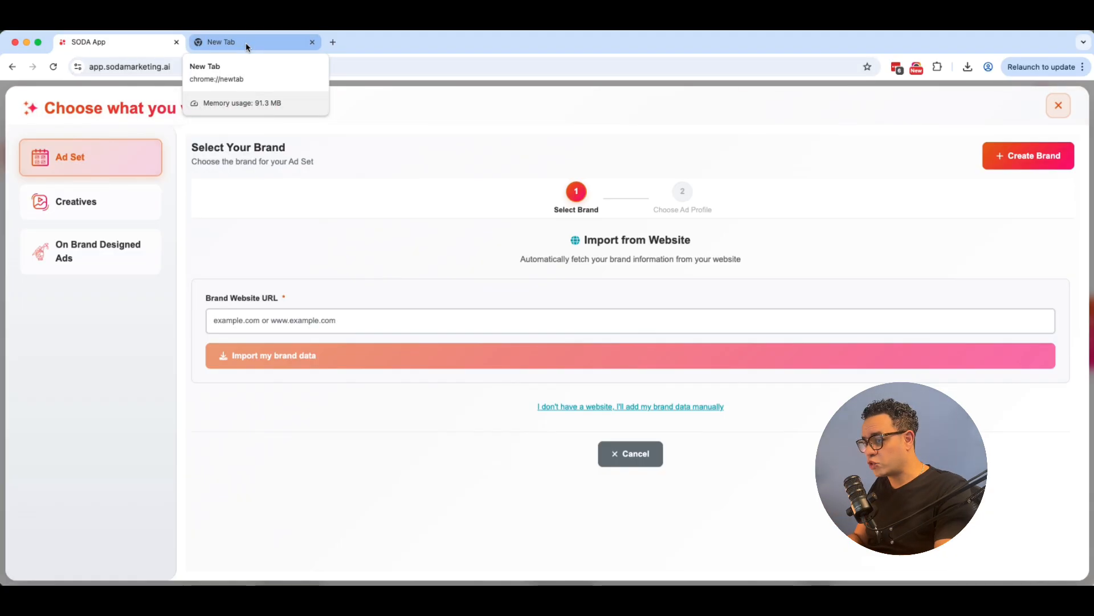
{"action": "type", "text": "amazon.com"}
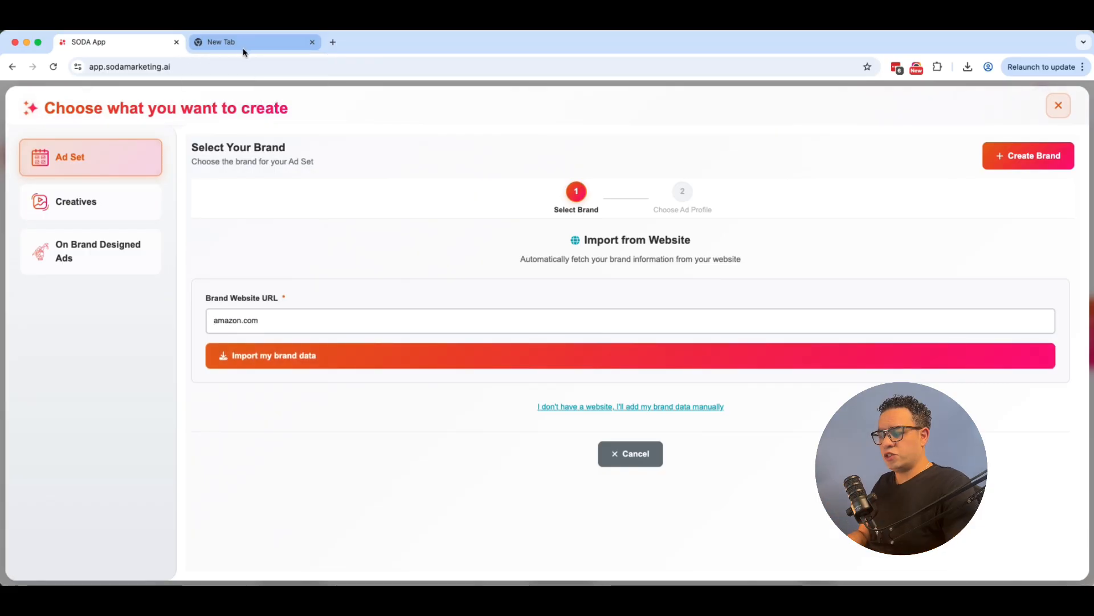
{"action": "left_click", "coordinate": [439, 363]}
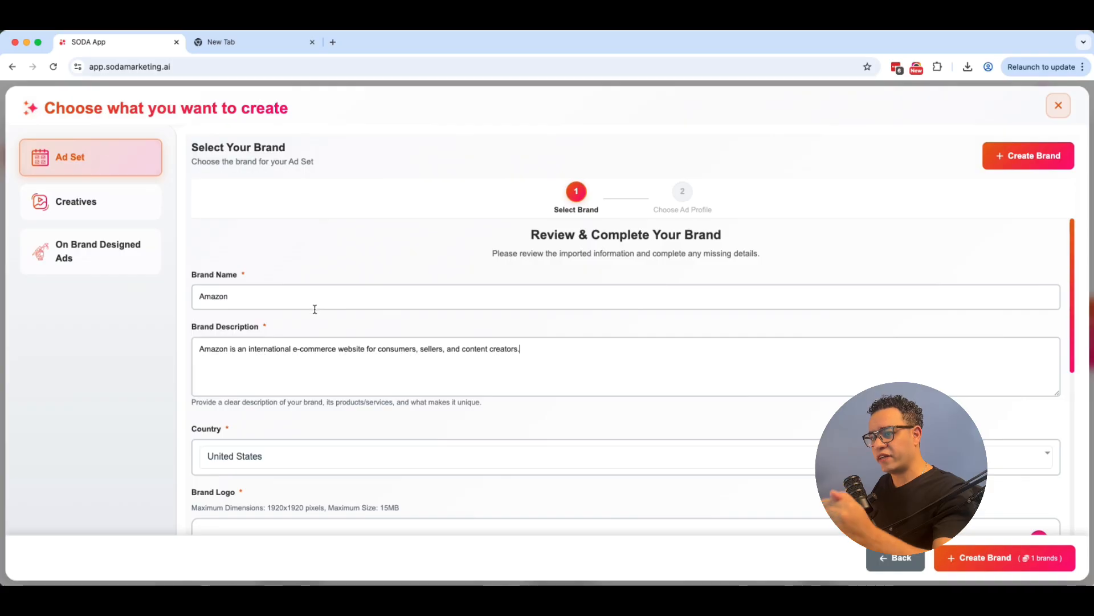
Review the imported Amazon name, description, country, logo and brand colours, and create the brand
{"action": "scroll", "coordinate": [313, 310], "scroll_direction": "down", "scroll_amount": 1}
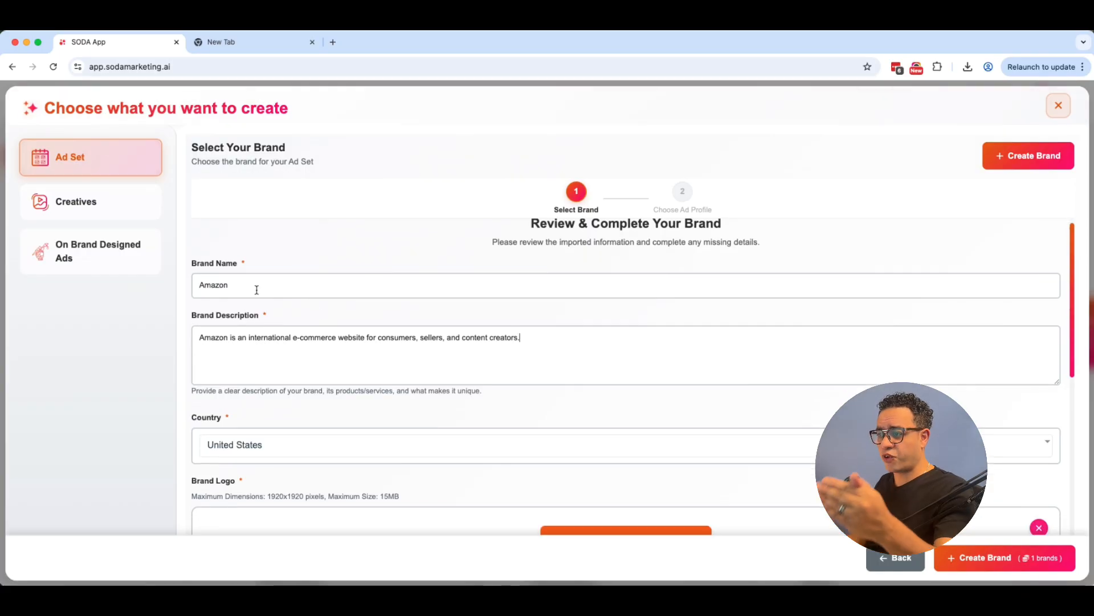
{"action": "scroll", "coordinate": [276, 319], "scroll_direction": "down", "scroll_amount": 3}
{"action": "scroll", "coordinate": [273, 334], "scroll_direction": "down", "scroll_amount": 7}
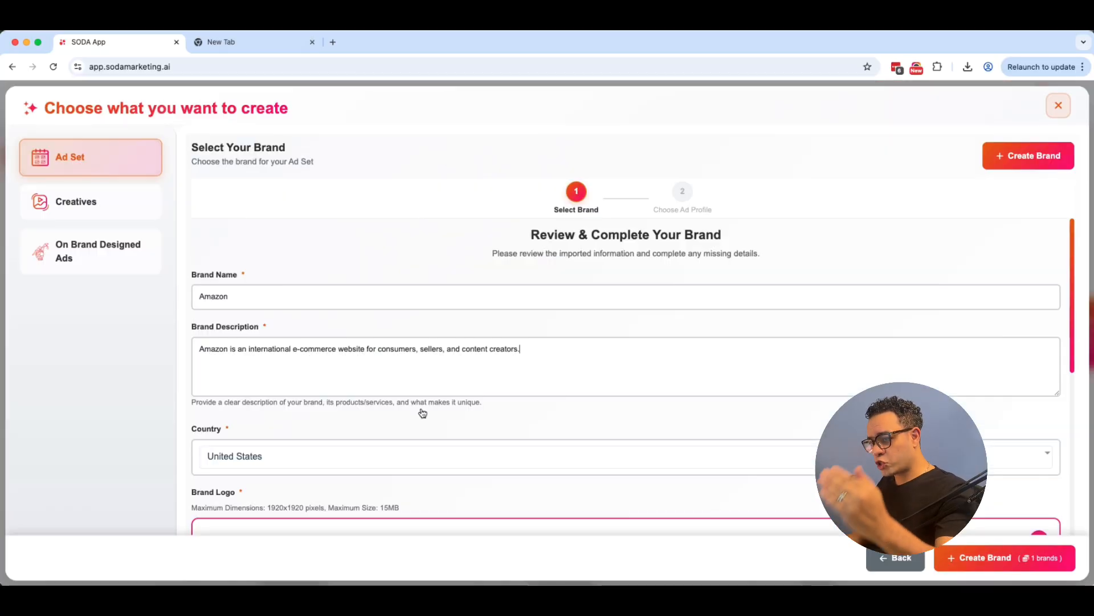
{"action": "scroll", "coordinate": [425, 305], "scroll_direction": "down", "scroll_amount": 5}
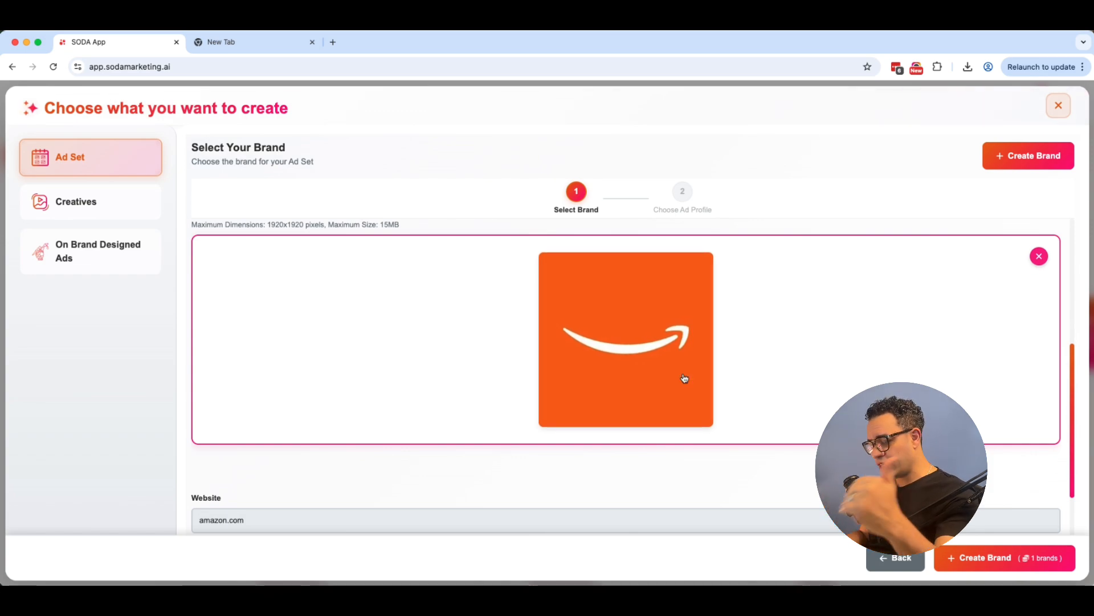
{"action": "scroll", "coordinate": [566, 410], "scroll_direction": "up", "scroll_amount": 5}
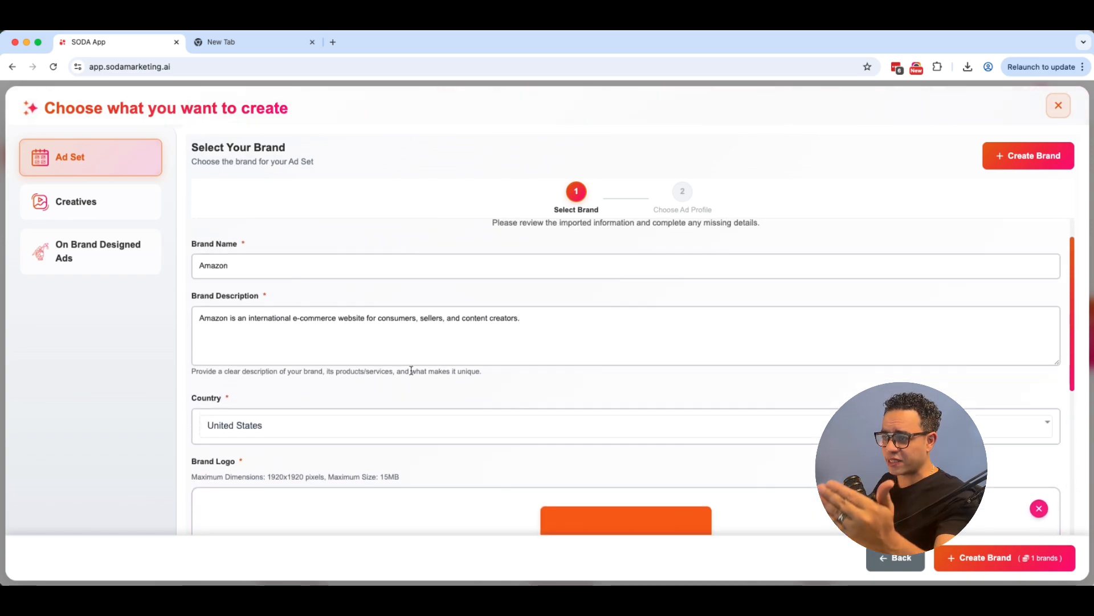
{"action": "scroll", "coordinate": [391, 354], "scroll_direction": "down", "scroll_amount": 8}
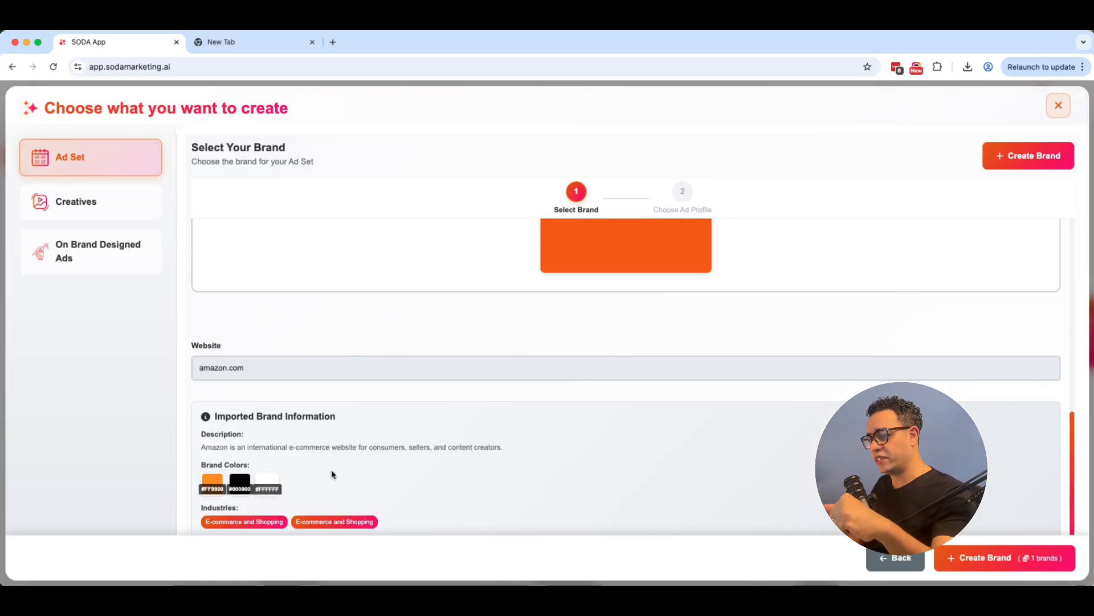
{"action": "left_click", "coordinate": [995, 558]}
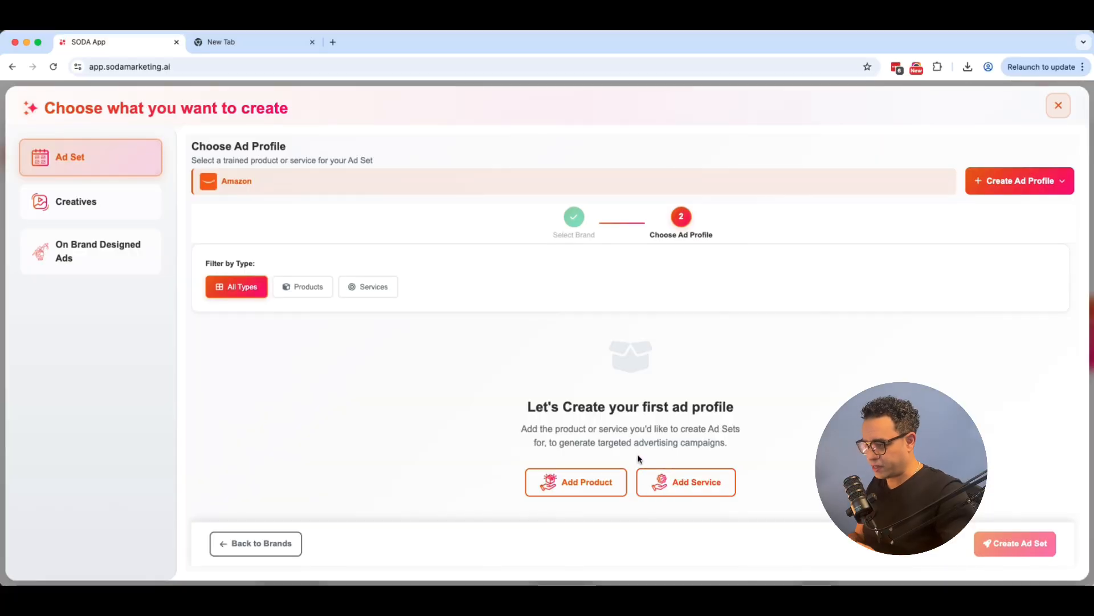
Add a product ad profile and name it with the L'Oréal Paris Day Cream title copied from its Amazon listing
{"action": "left_click", "coordinate": [582, 486]}
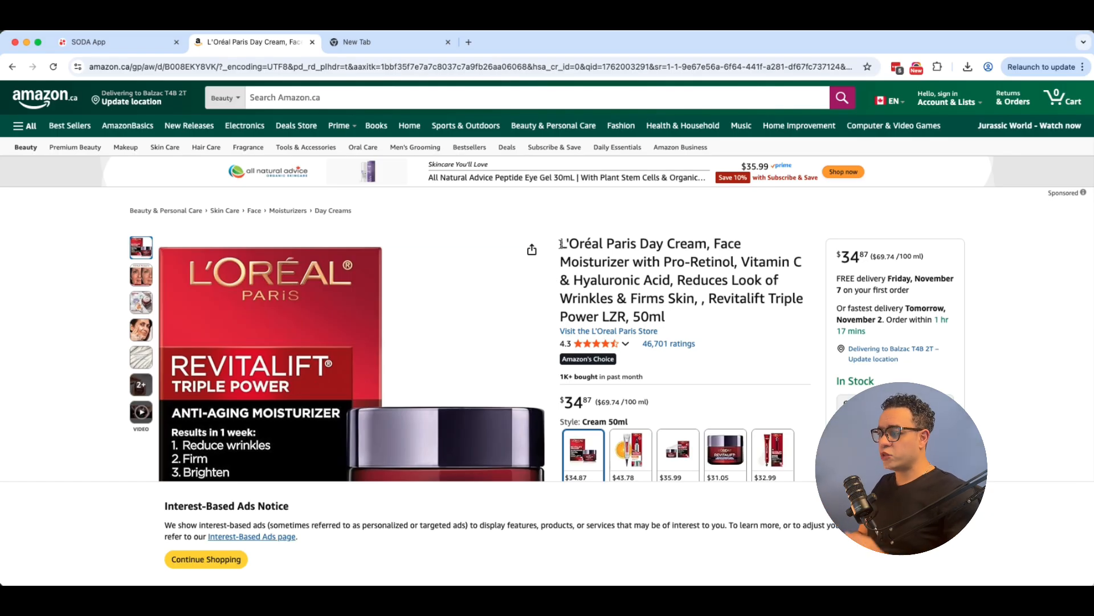
{"action": "left_click_drag", "start_coordinate": [561, 244], "coordinate": [725, 317]}
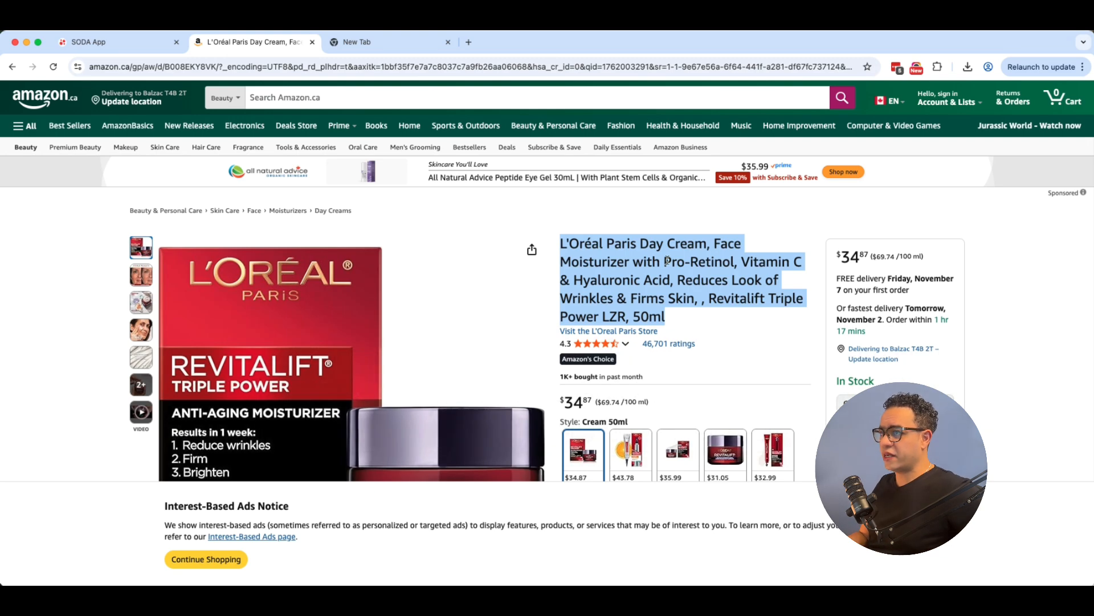
{"action": "left_click", "coordinate": [114, 42]}
{"action": "scroll", "coordinate": [301, 405], "scroll_direction": "down", "scroll_amount": 1}
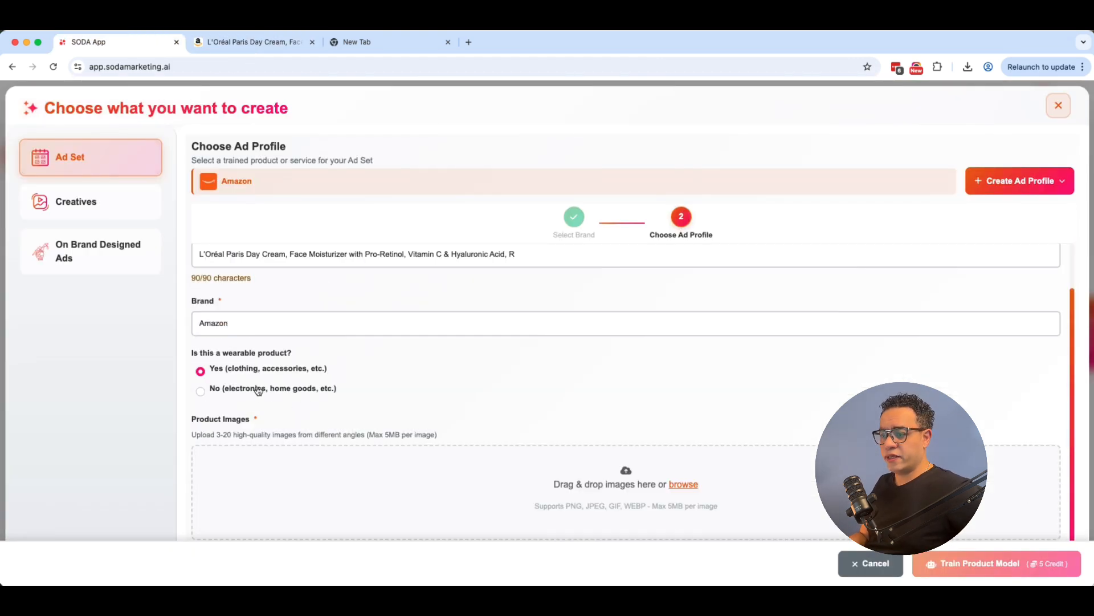
Mark the product as not wearable, upload the three Revitalift images from Downloads and train the product model
{"action": "left_click", "coordinate": [239, 391]}
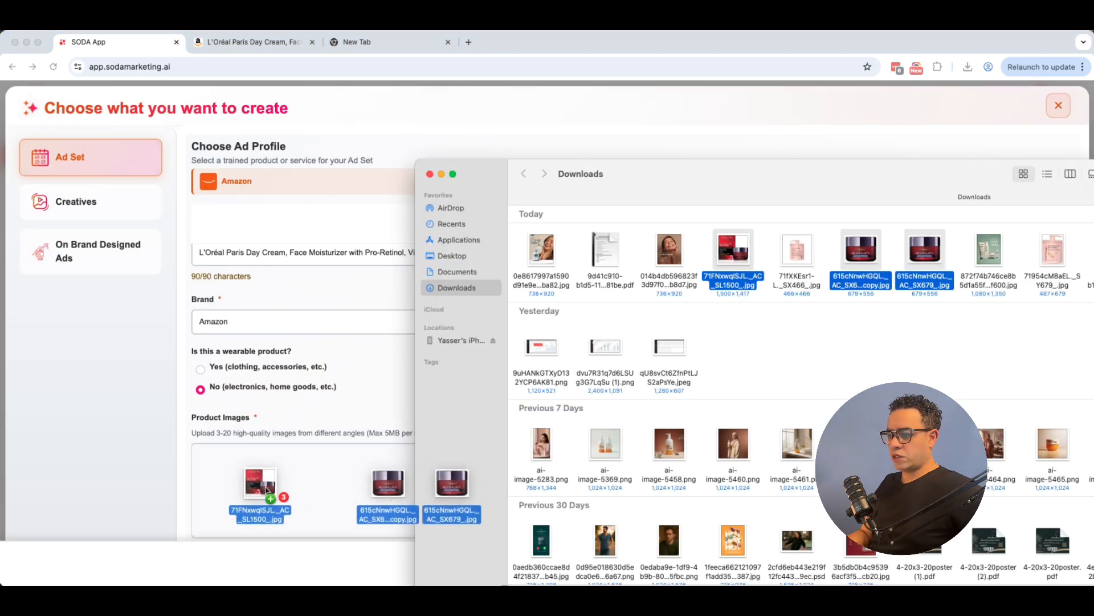
{"action": "left_click_drag", "start_coordinate": [274, 505], "coordinate": [273, 506]}
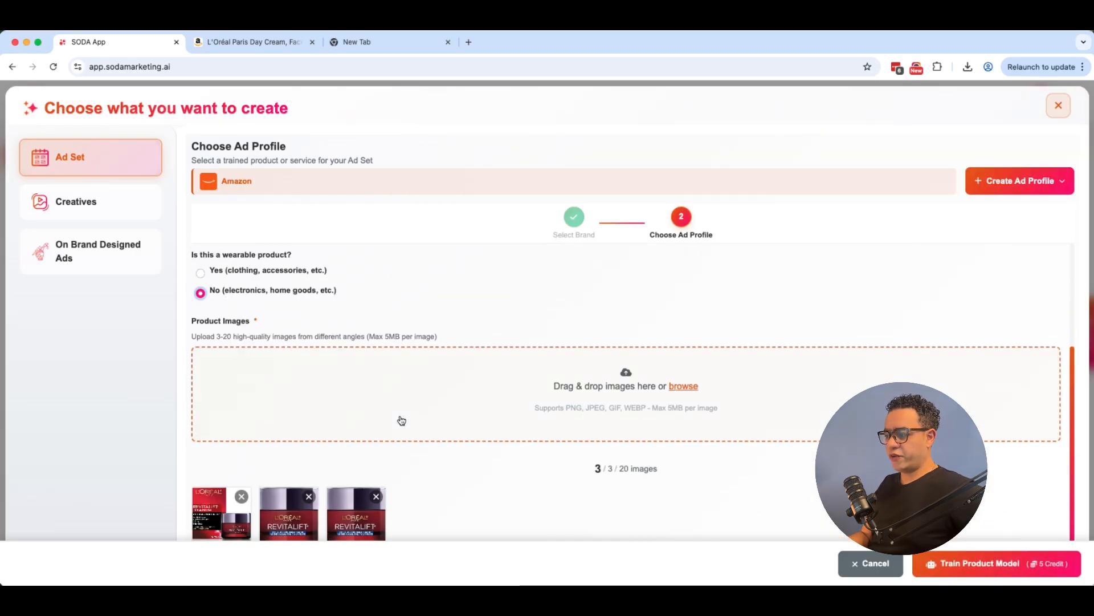
{"action": "left_click", "coordinate": [967, 567]}
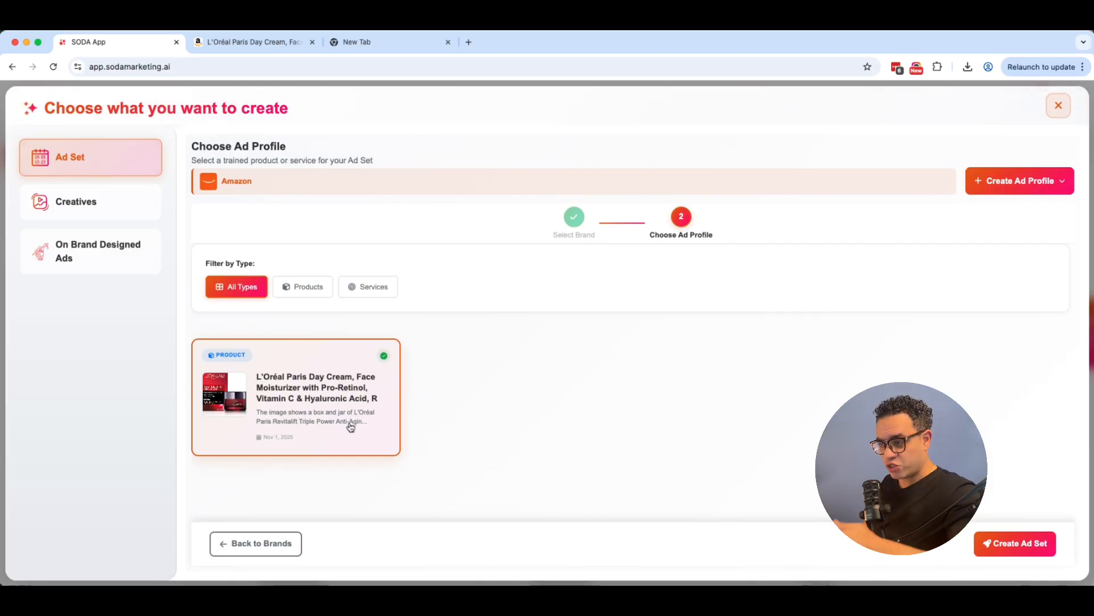
Create an ad set from the L'Oréal Paris Day Cream profile and choose Photo Shoots as the content to generate
{"action": "left_click", "coordinate": [1011, 548]}
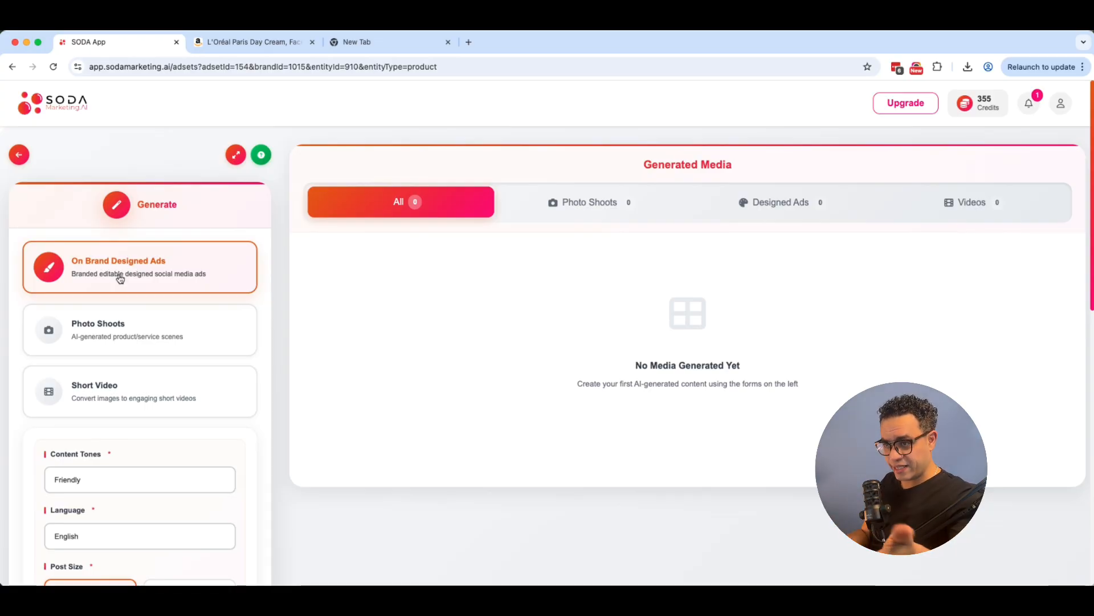
{"action": "scroll", "coordinate": [133, 294], "scroll_direction": "down", "scroll_amount": 2}
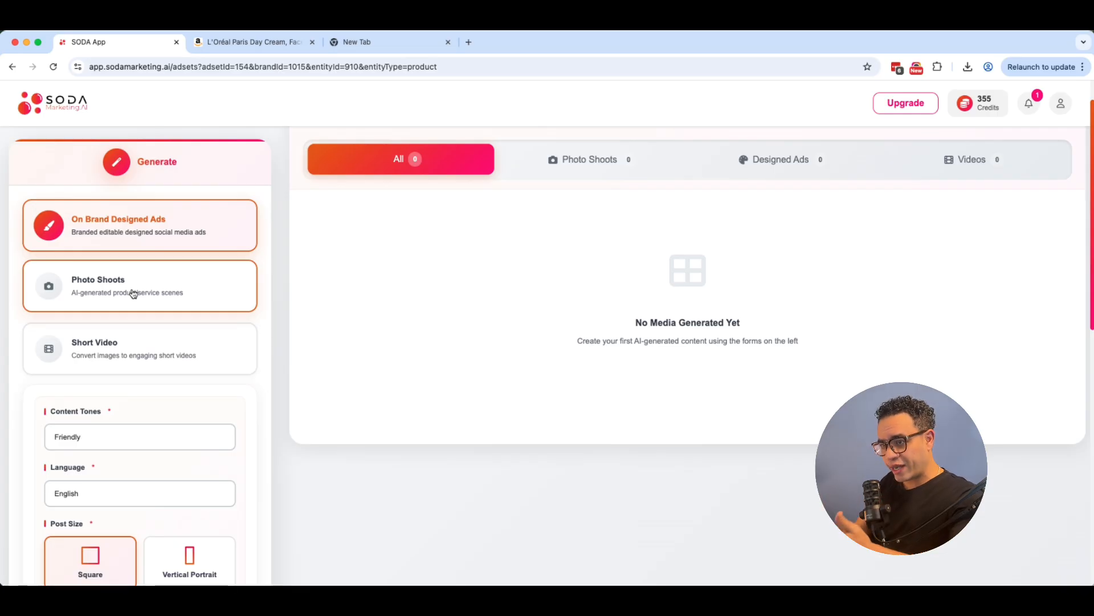
{"action": "scroll", "coordinate": [134, 288], "scroll_direction": "down", "scroll_amount": 1}
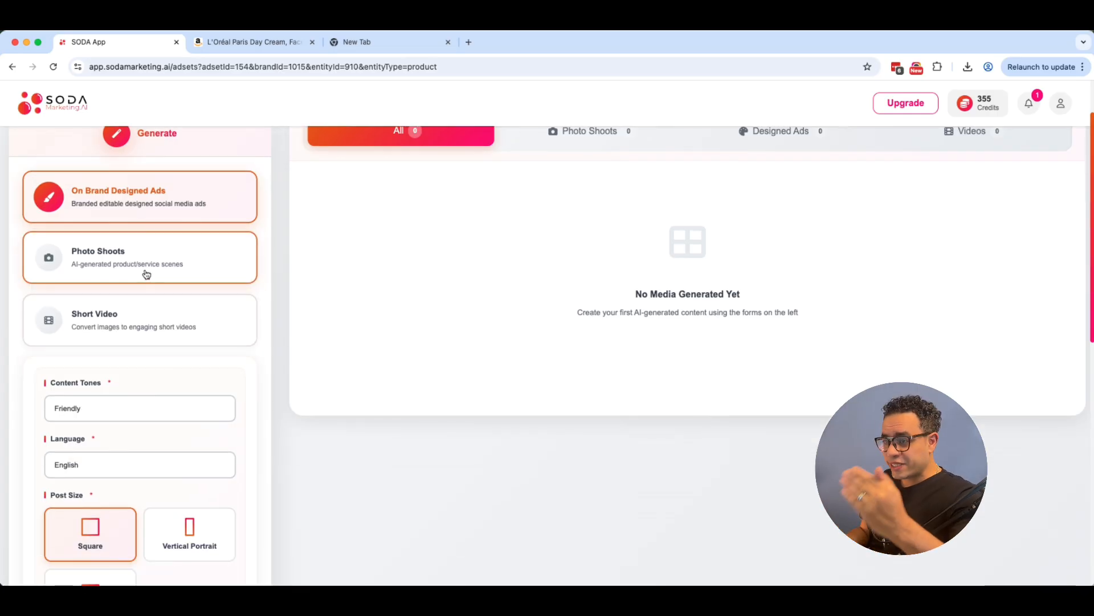
{"action": "scroll", "coordinate": [171, 308], "scroll_direction": "down", "scroll_amount": 1}
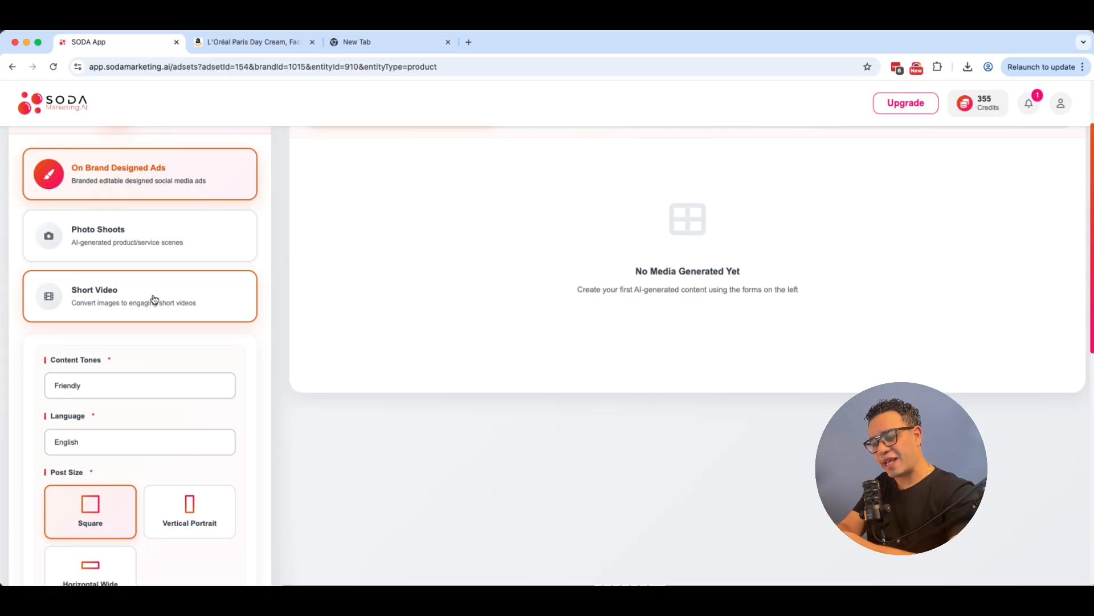
{"action": "left_click", "coordinate": [162, 237]}
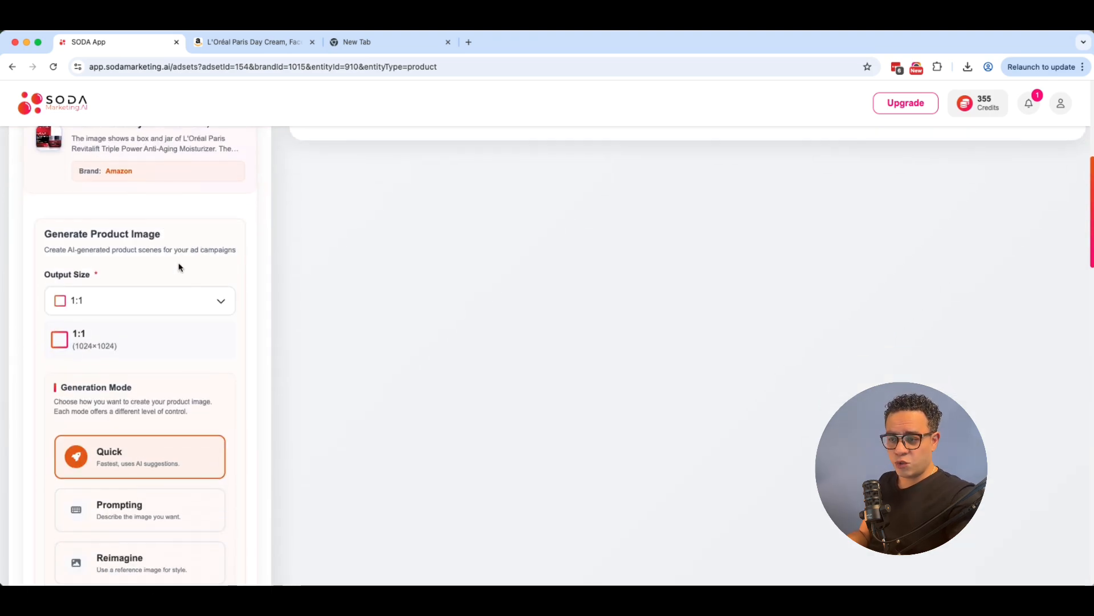
Look through the Prompting, Reimagine and Advanced generation modes and the inputs each one asks for
{"action": "scroll", "coordinate": [161, 311], "scroll_direction": "down", "scroll_amount": 5}
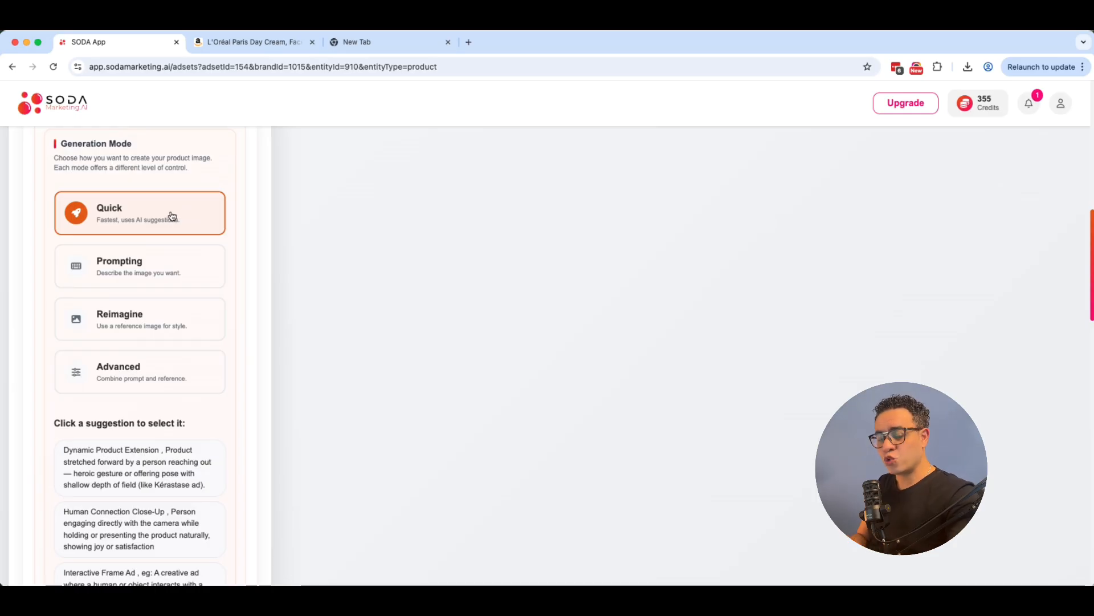
{"action": "left_click", "coordinate": [159, 277]}
{"action": "left_click", "coordinate": [137, 462]}
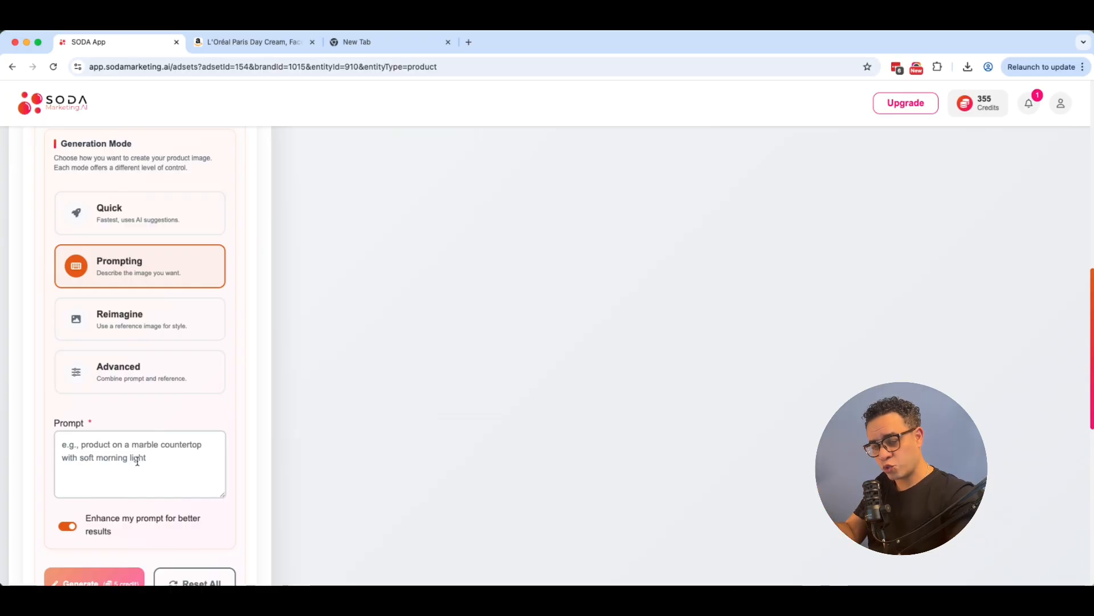
{"action": "left_click", "coordinate": [187, 323]}
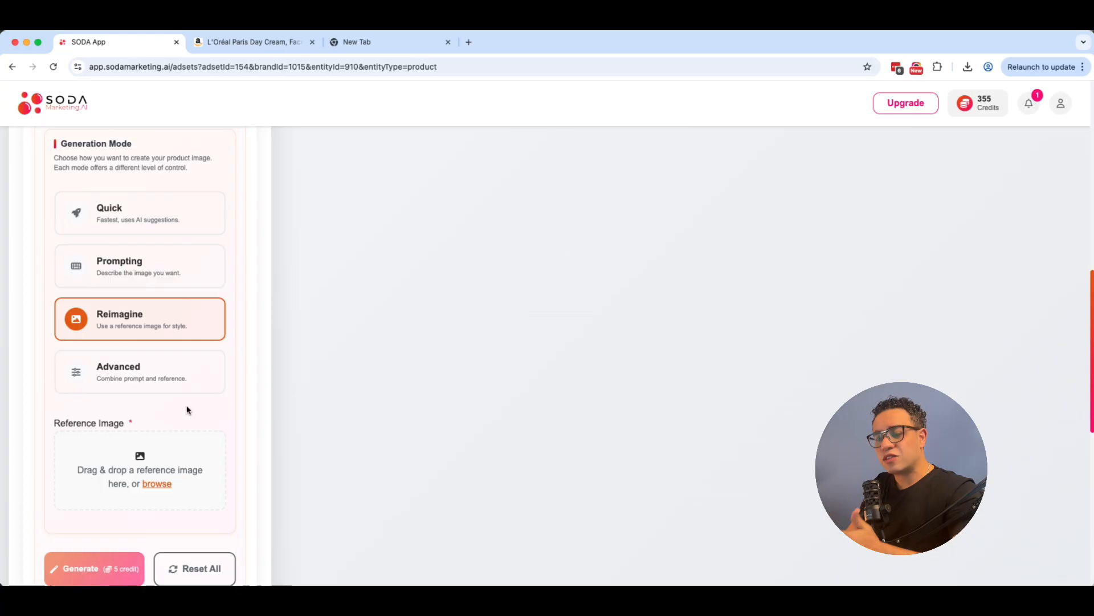
{"action": "left_click", "coordinate": [173, 388]}
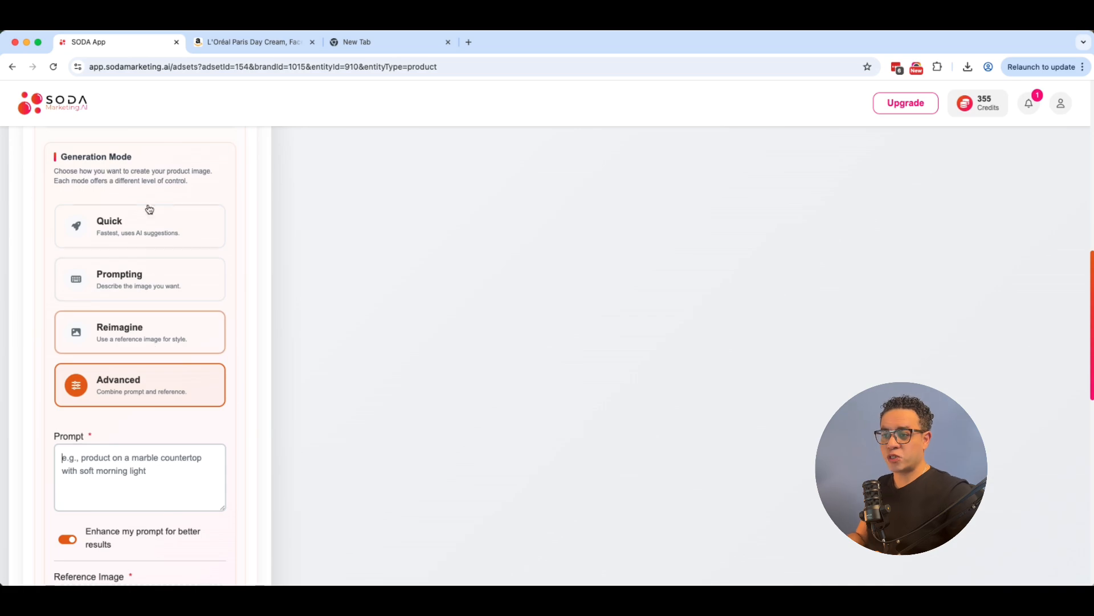
Return to the Quick generation mode and expand the full list of style suggestions
{"action": "left_click", "coordinate": [154, 232]}
{"action": "scroll", "coordinate": [174, 296], "scroll_direction": "down", "scroll_amount": 2}
{"action": "left_click", "coordinate": [200, 367]}
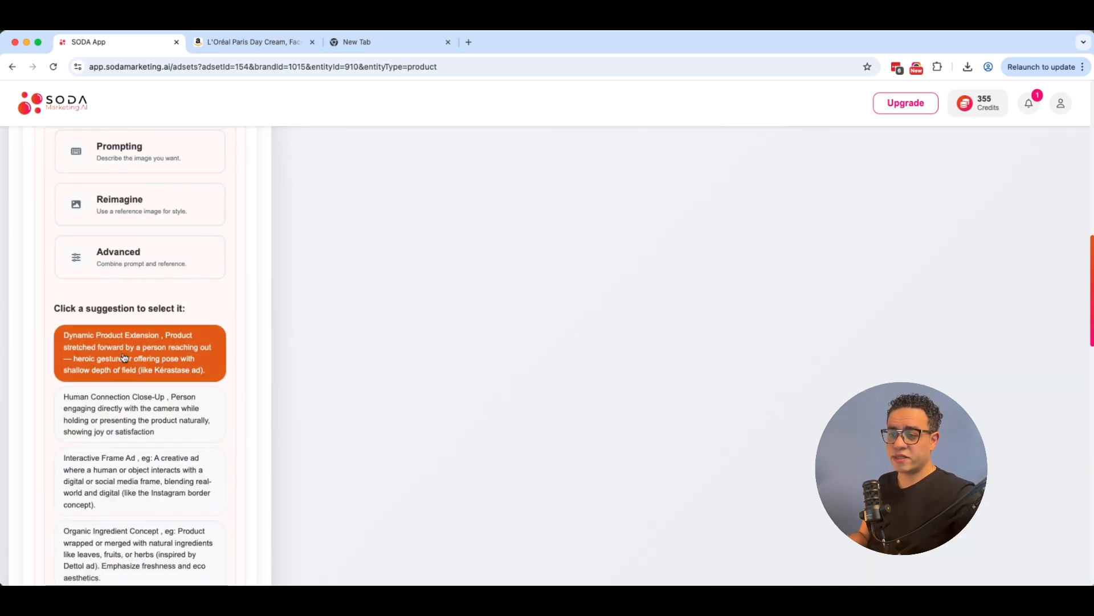
{"action": "scroll", "coordinate": [177, 392], "scroll_direction": "down", "scroll_amount": 15}
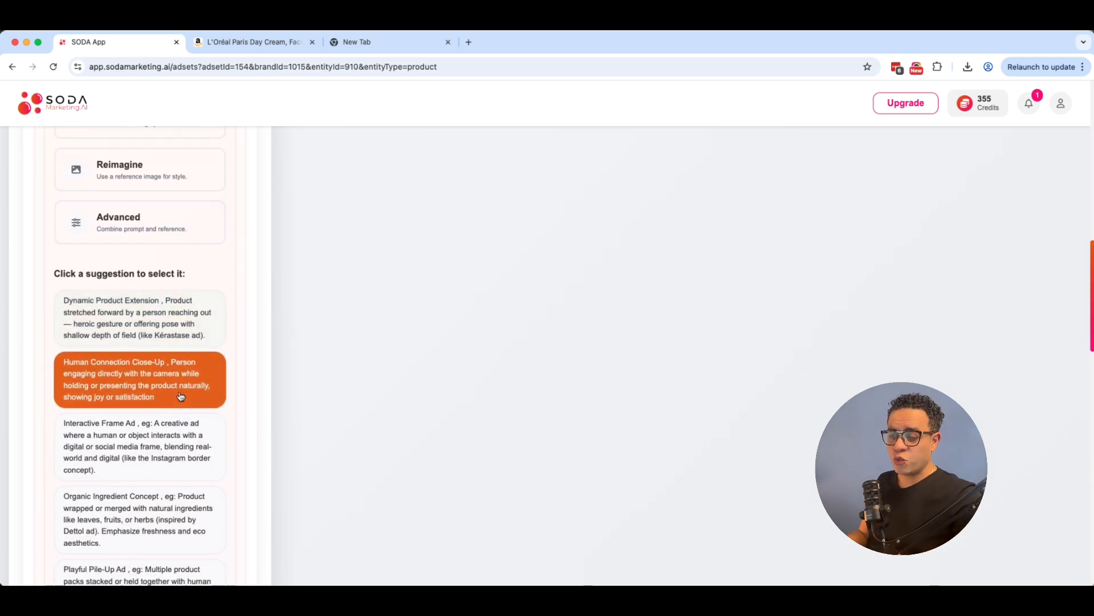
{"action": "scroll", "coordinate": [143, 382], "scroll_direction": "up", "scroll_amount": 4}
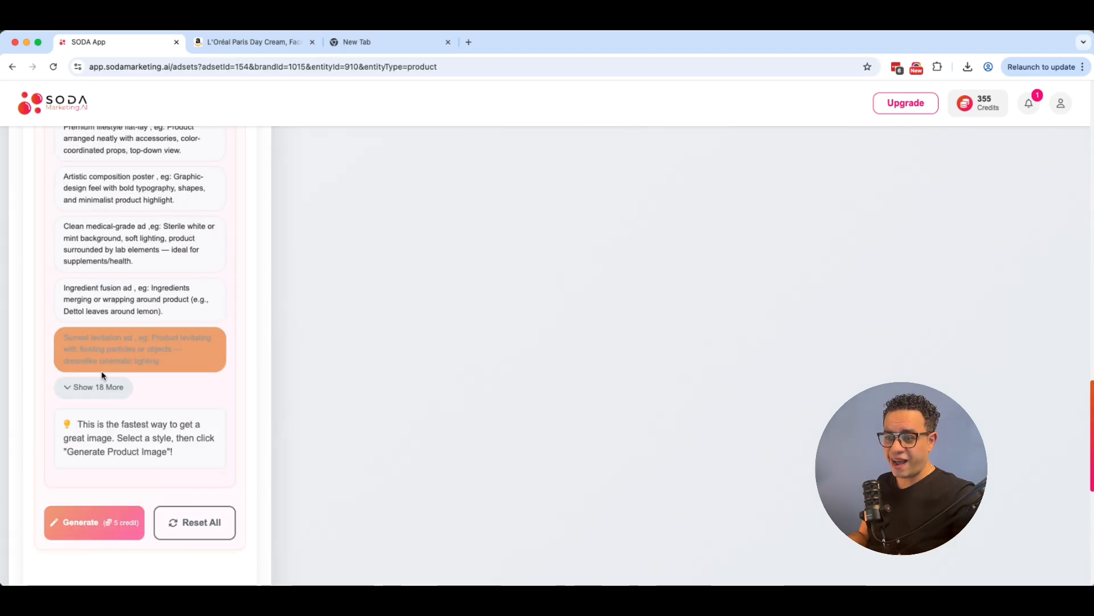
{"action": "left_click", "coordinate": [103, 386]}
{"action": "scroll", "coordinate": [147, 376], "scroll_direction": "down", "scroll_amount": 5}
Choose the Dynamic Product Extension suggestion and generate the product photo shoot
{"action": "scroll", "coordinate": [148, 370], "scroll_direction": "up", "scroll_amount": 15}
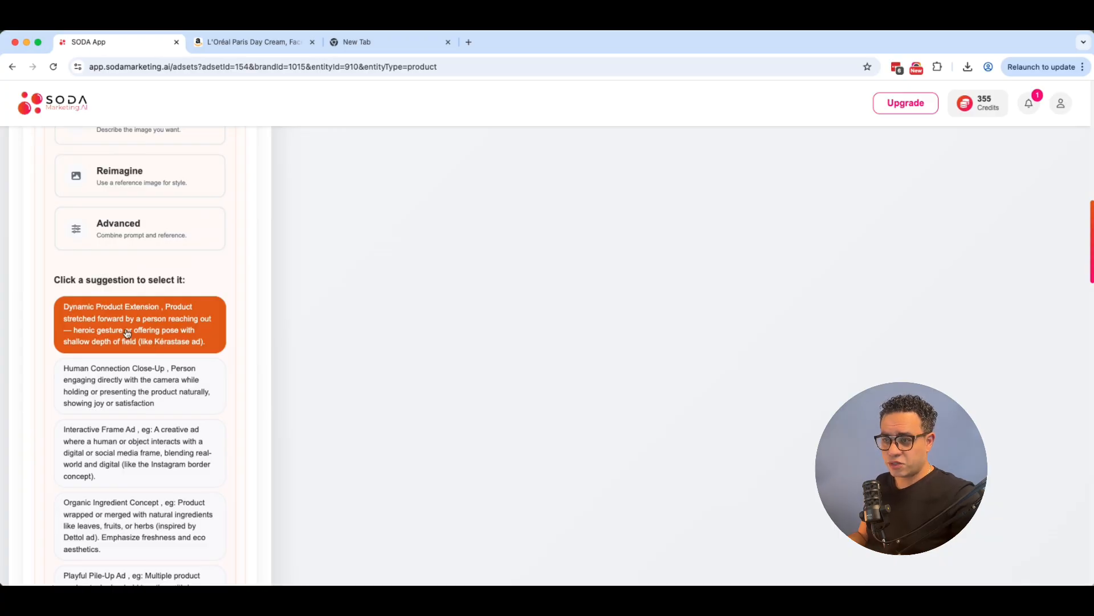
{"action": "scroll", "coordinate": [239, 399], "scroll_direction": "down", "scroll_amount": 15}
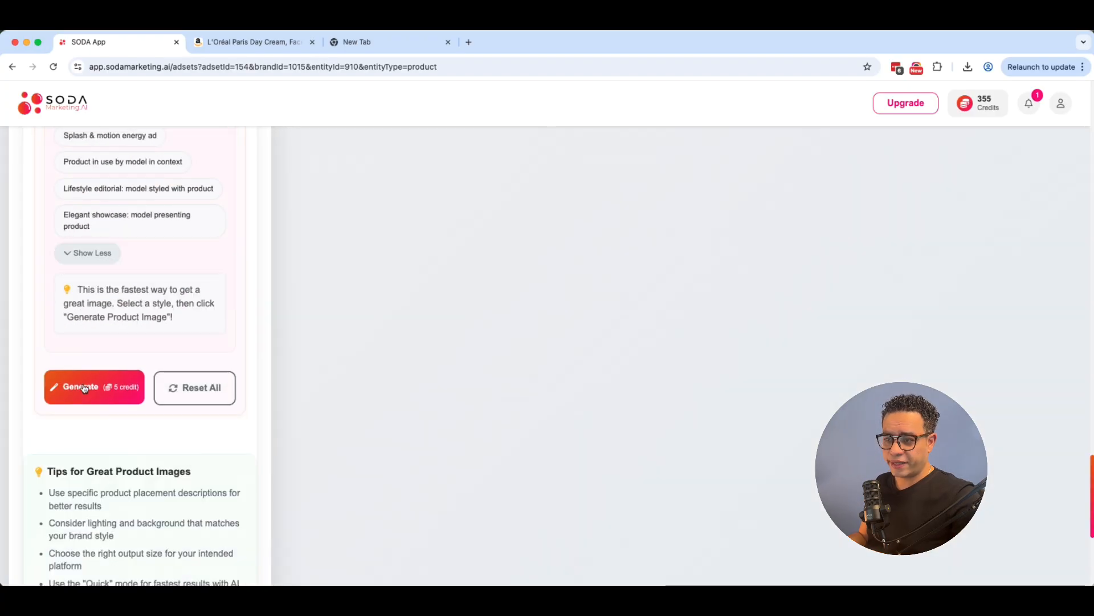
{"action": "left_click", "coordinate": [83, 387]}
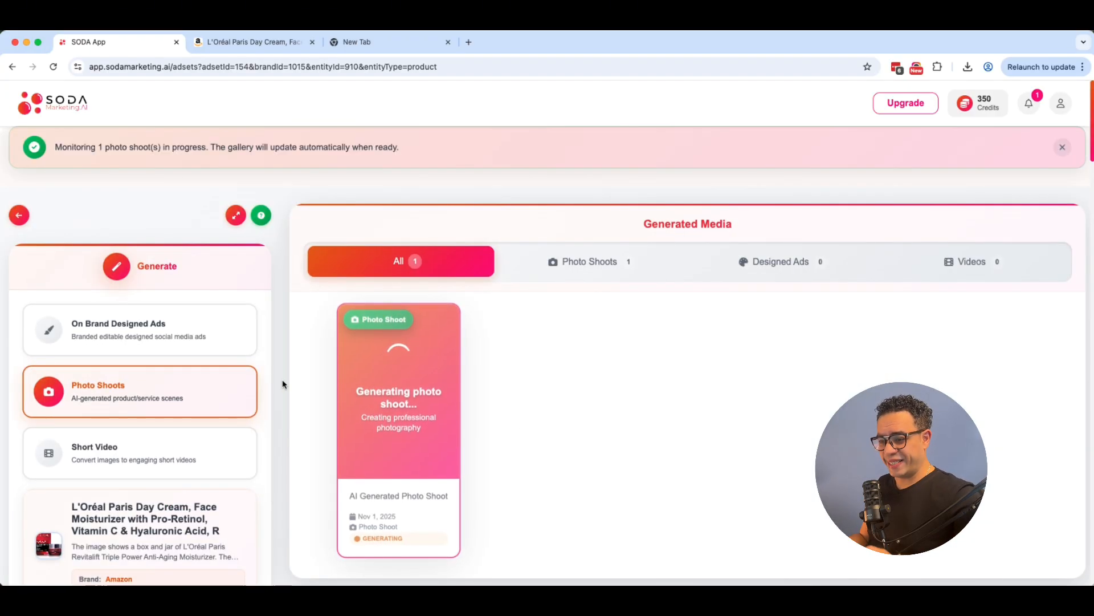
Generate a product photo shoot in 9:16 output size using the Human Connection Close-Up suggestion
{"action": "scroll", "coordinate": [204, 427], "scroll_direction": "down", "scroll_amount": 10}
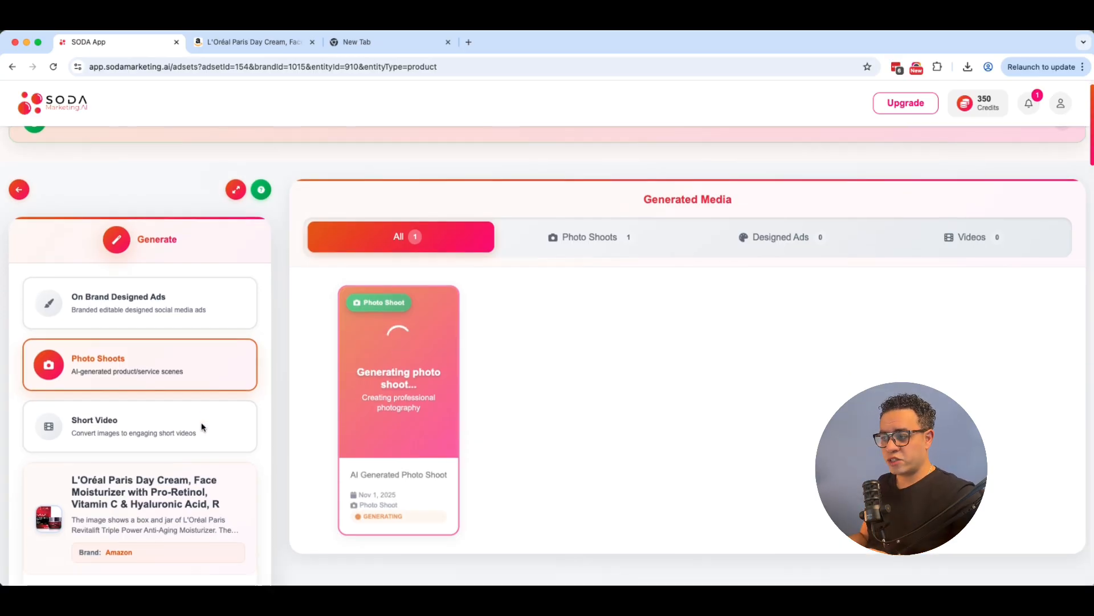
{"action": "scroll", "coordinate": [202, 429], "scroll_direction": "up", "scroll_amount": 3}
{"action": "left_click", "coordinate": [137, 279]}
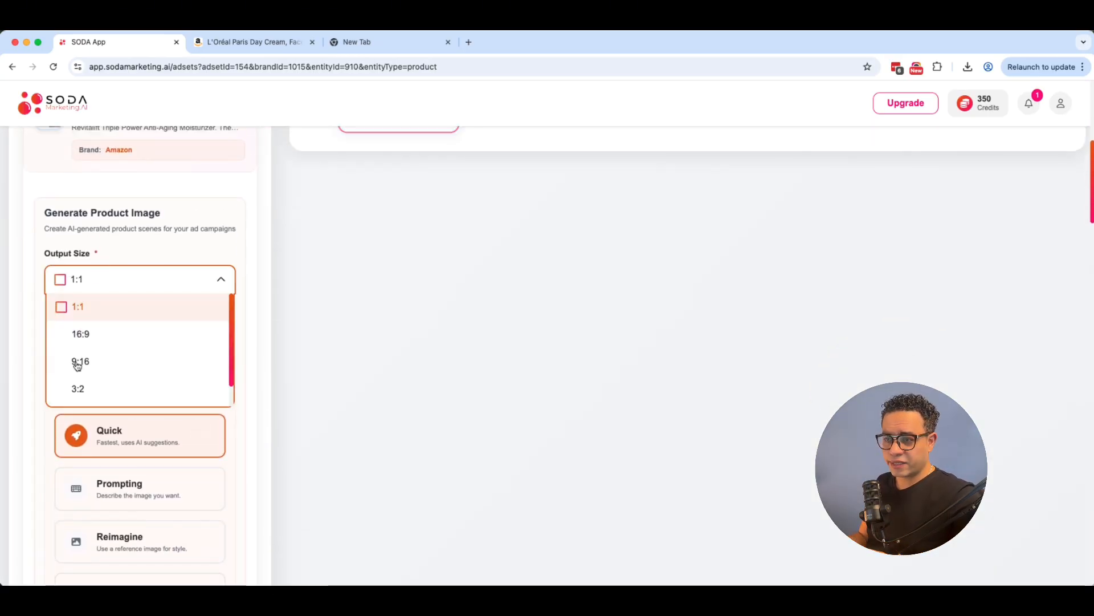
{"action": "left_click", "coordinate": [80, 362]}
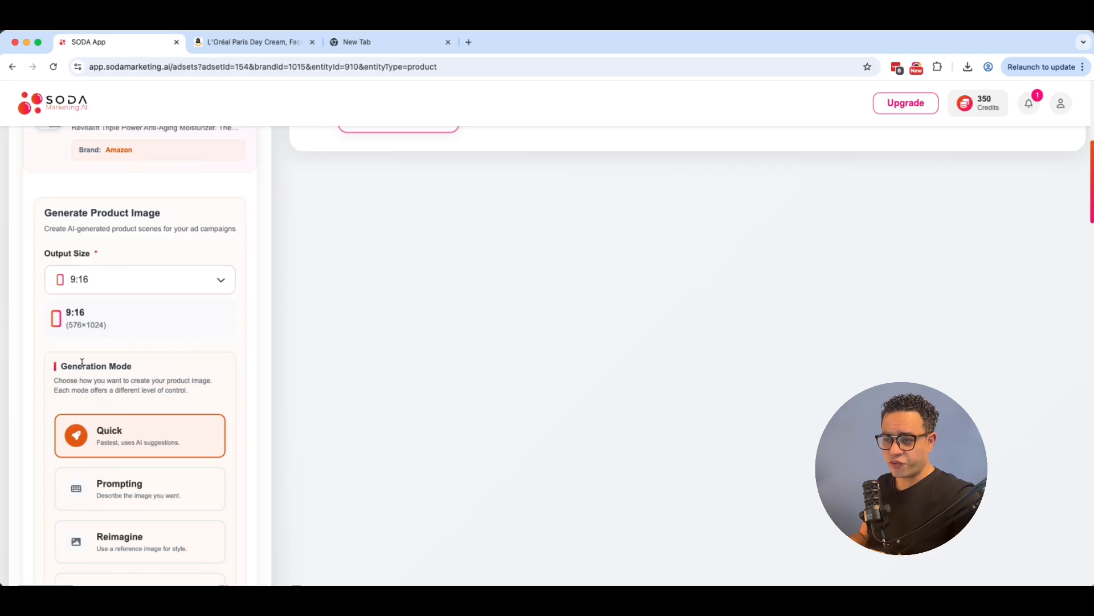
{"action": "scroll", "coordinate": [172, 365], "scroll_direction": "down", "scroll_amount": 7}
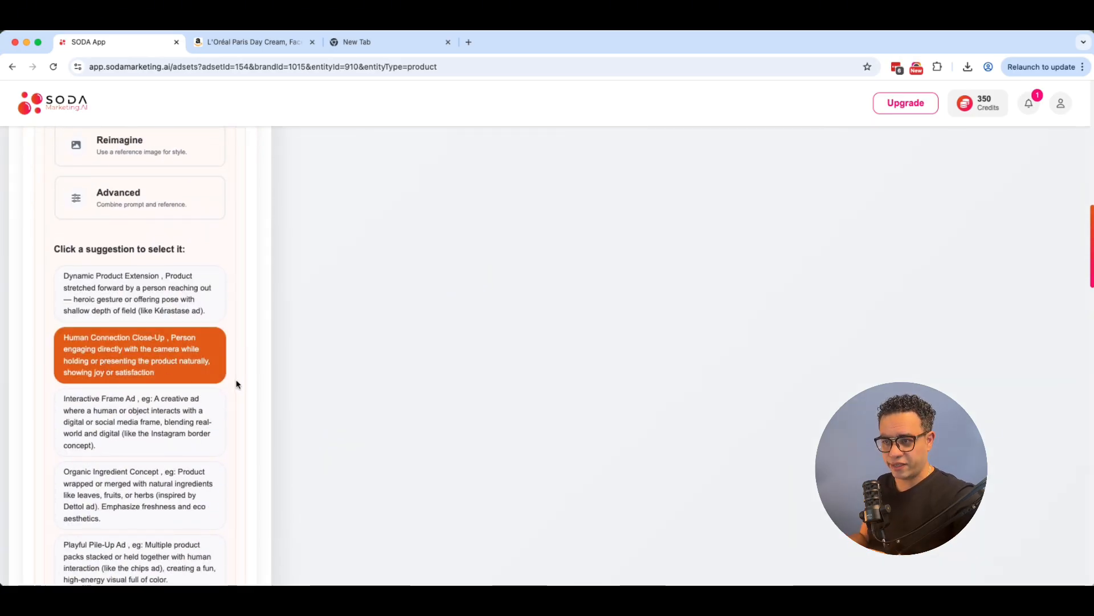
{"action": "left_click", "coordinate": [94, 343]}
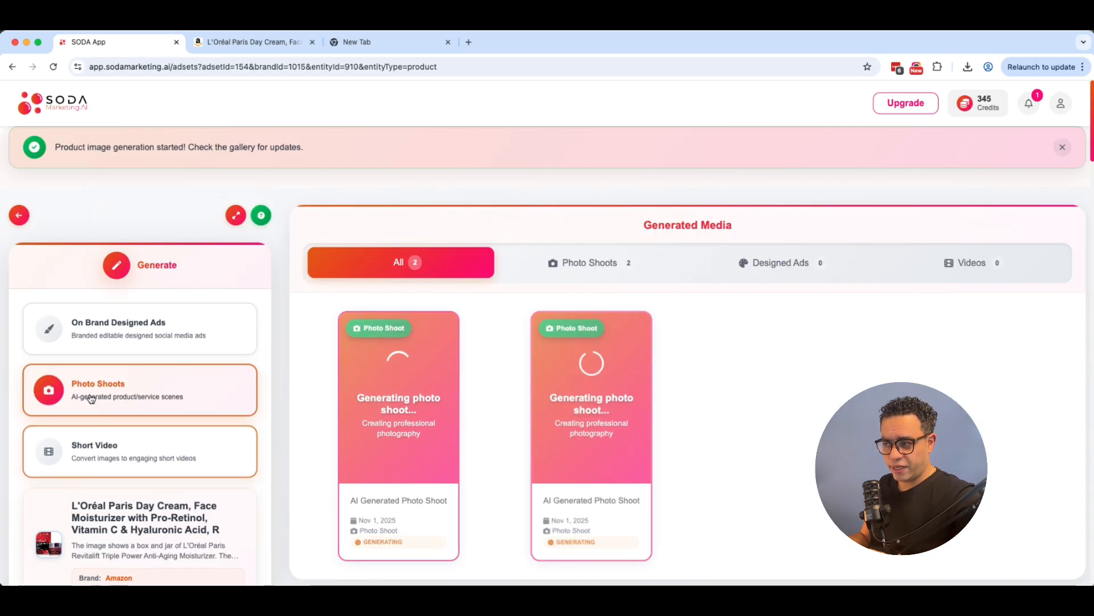
Generate another product photo shoot in 16:9 output size using the Premium lifestyle flat-lay suggestion
{"action": "scroll", "coordinate": [89, 397], "scroll_direction": "down", "scroll_amount": 8}
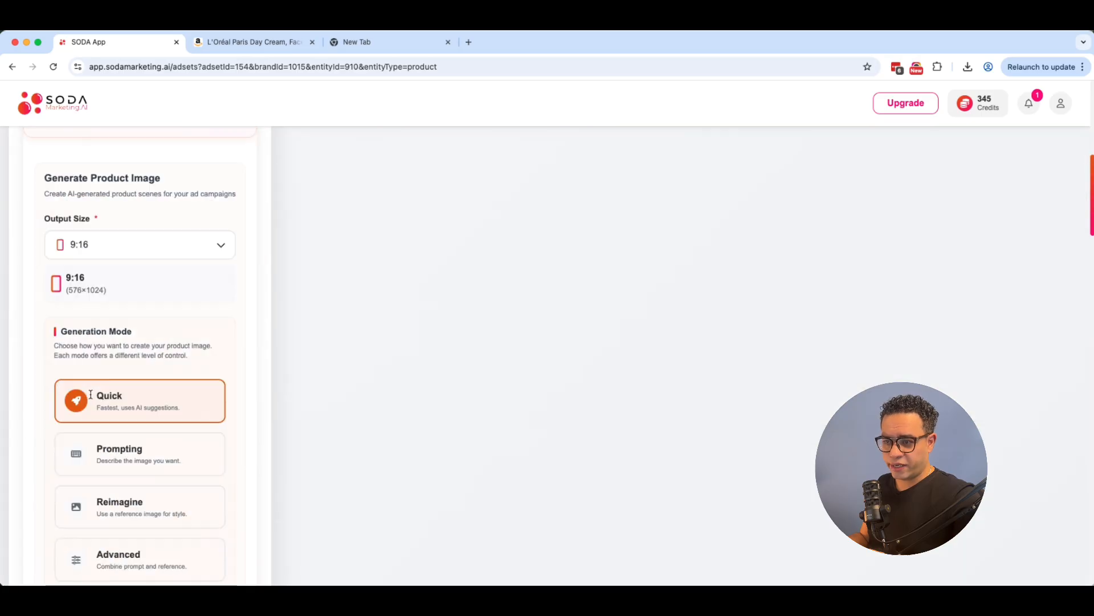
{"action": "left_click", "coordinate": [89, 340]}
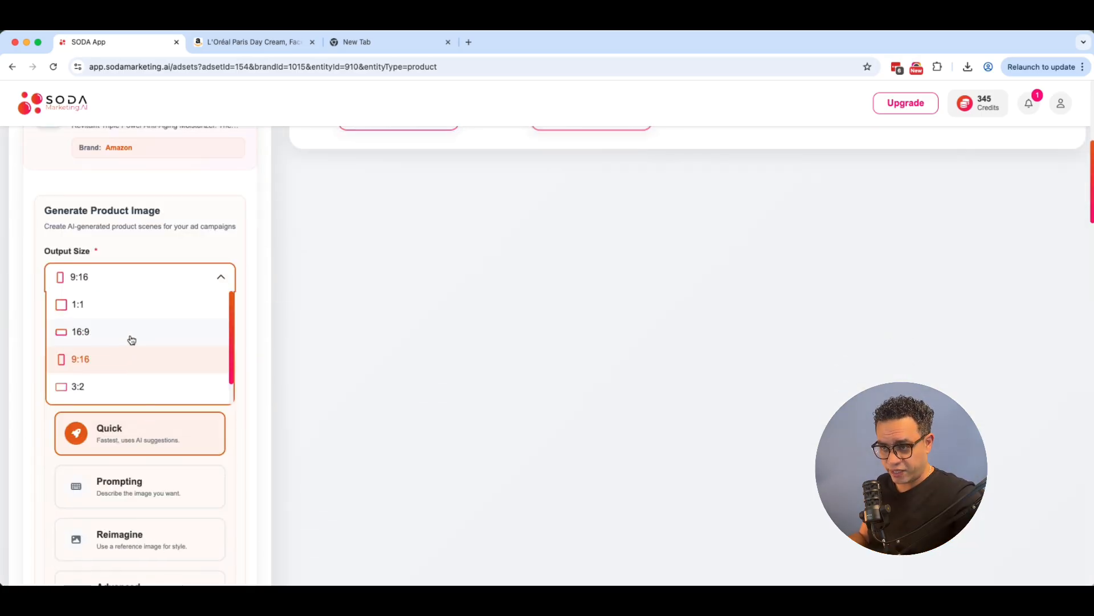
{"action": "left_click", "coordinate": [132, 340]}
{"action": "left_click", "coordinate": [151, 355]}
{"action": "left_click", "coordinate": [158, 410]}
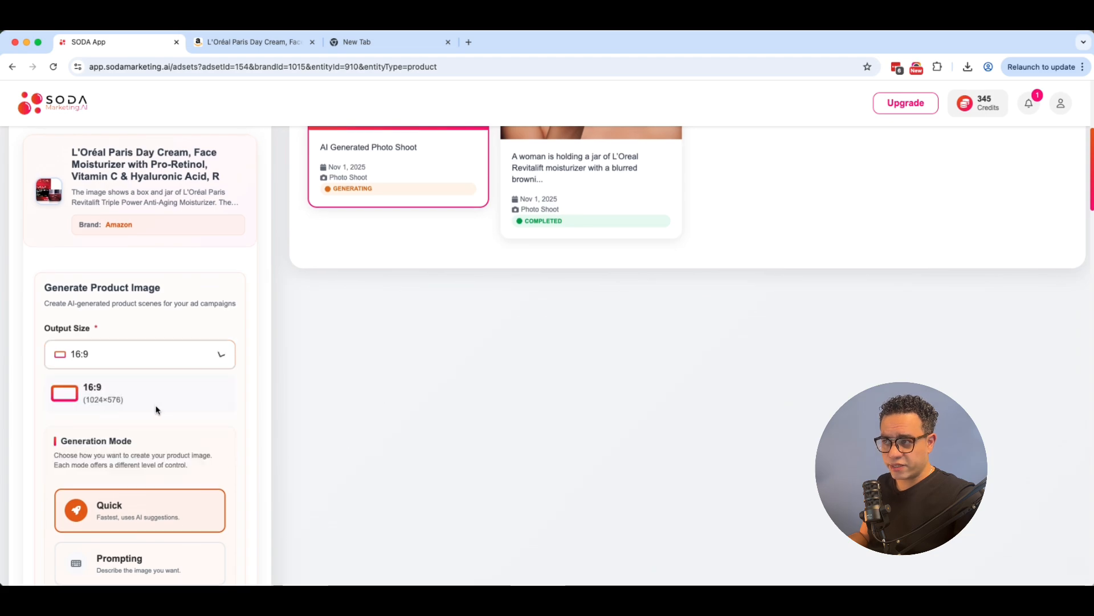
{"action": "scroll", "coordinate": [160, 409], "scroll_direction": "down", "scroll_amount": 10}
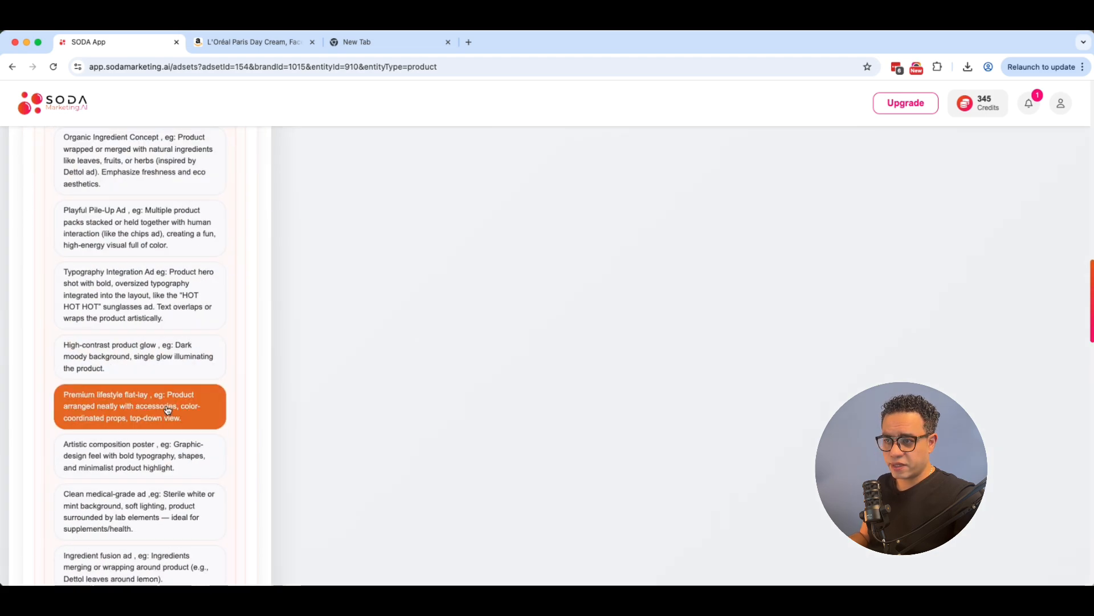
{"action": "left_click", "coordinate": [129, 412]}
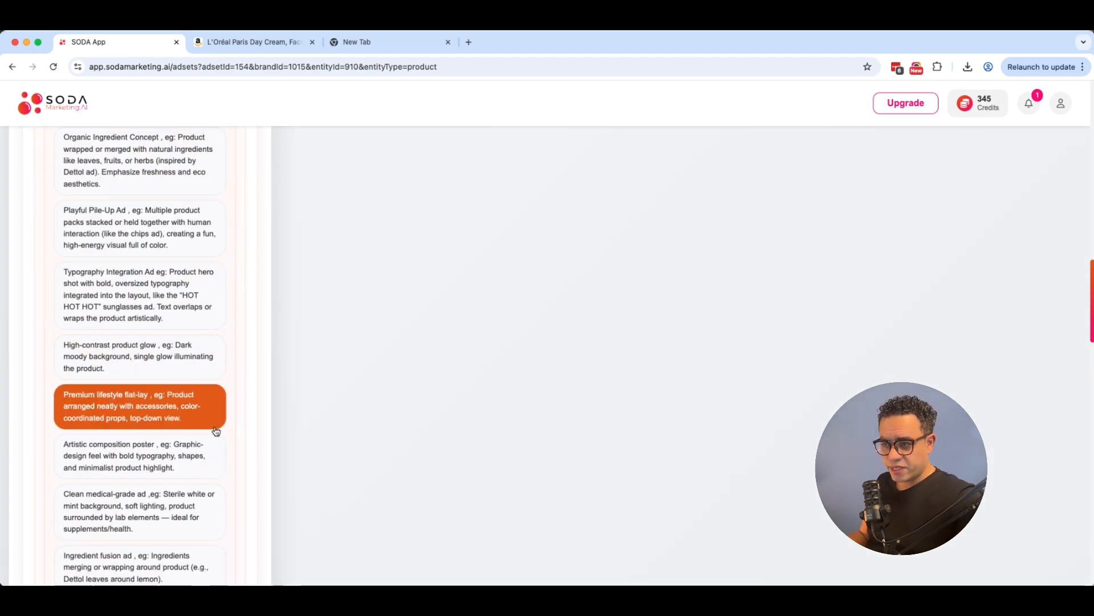
{"action": "scroll", "coordinate": [216, 431], "scroll_direction": "down", "scroll_amount": 15}
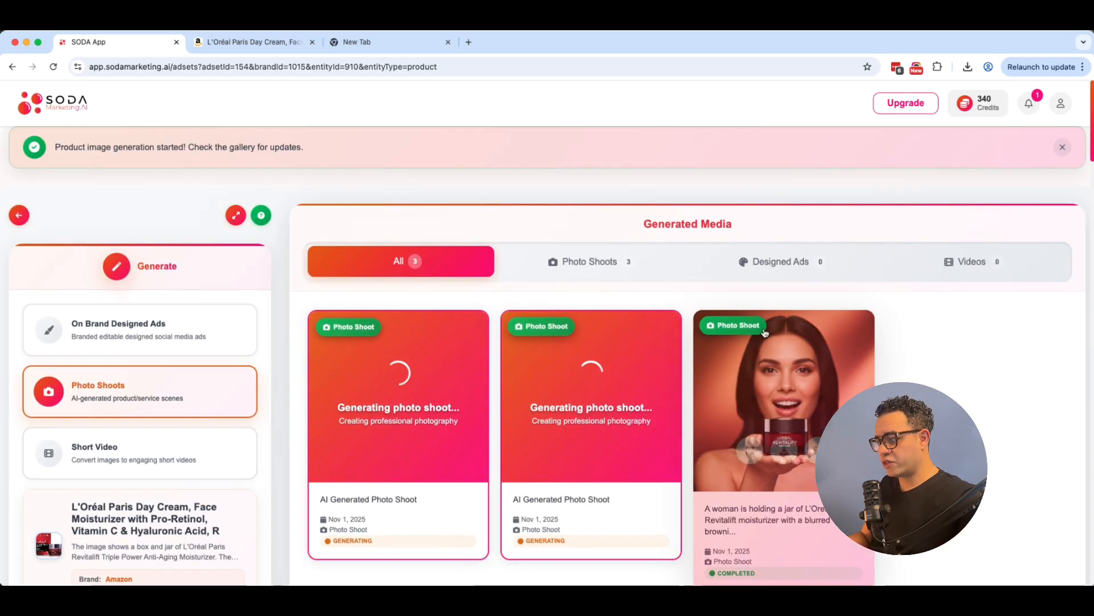
View the square and the vertical photo shoot of a woman holding the product enlarged, one after the other
{"action": "left_click", "coordinate": [751, 450]}
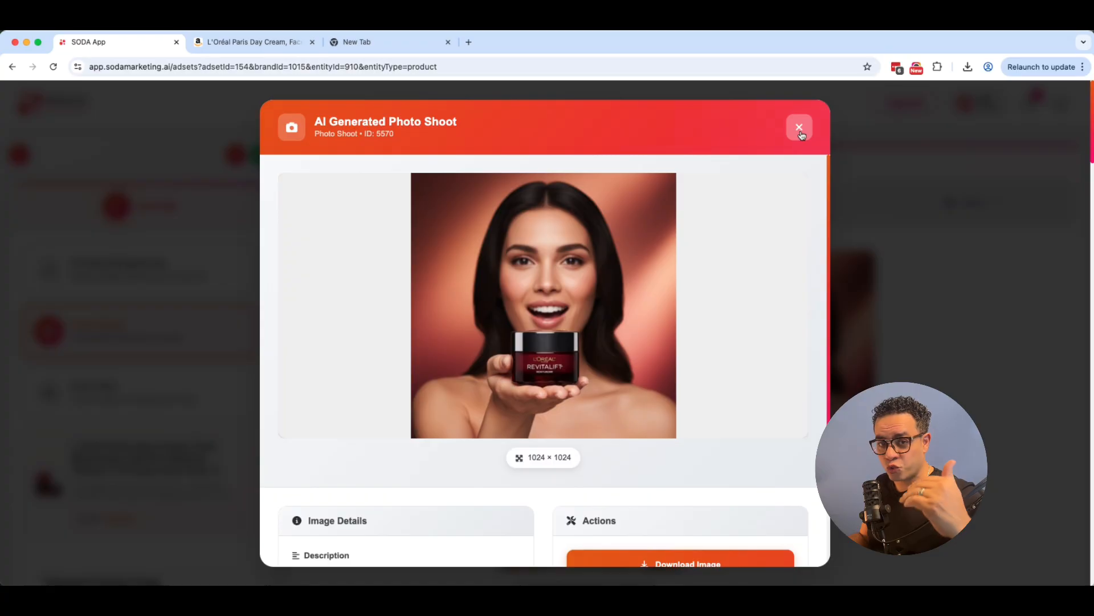
{"action": "left_click", "coordinate": [799, 127]}
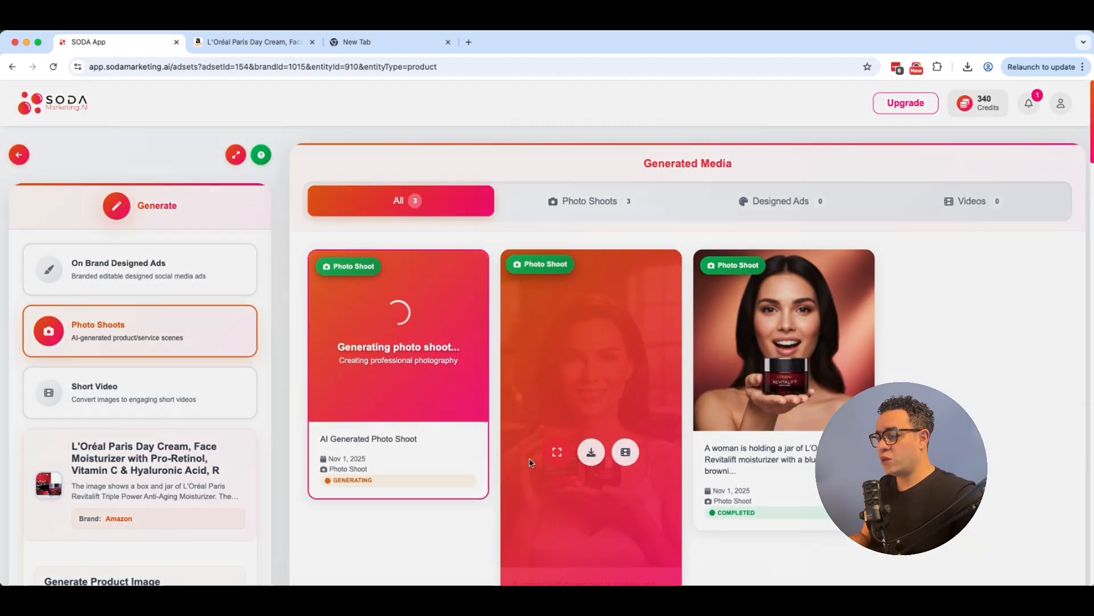
{"action": "left_click", "coordinate": [530, 463]}
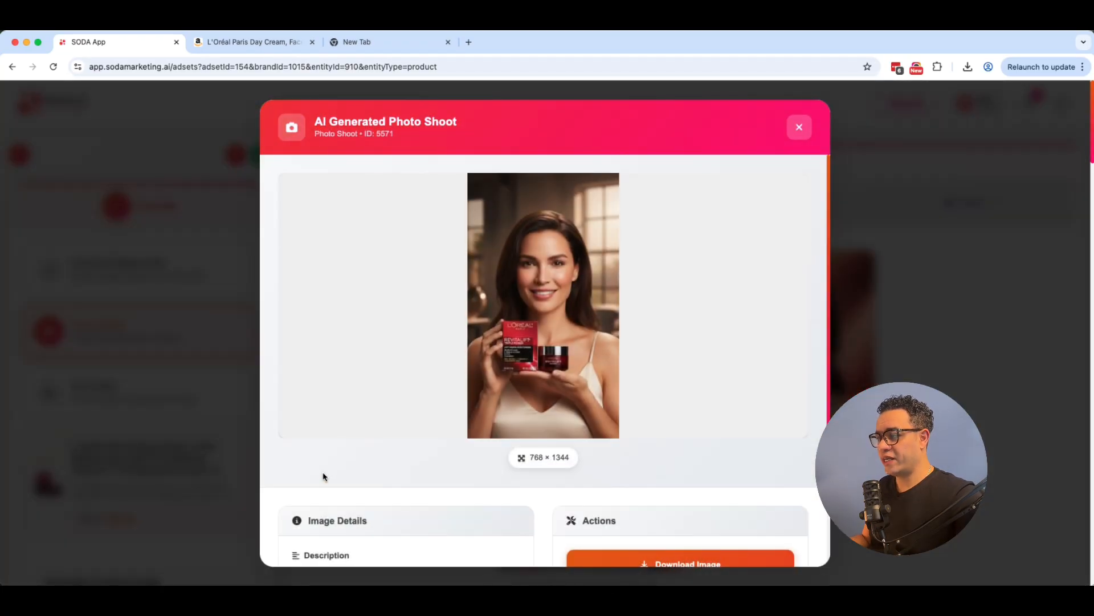
{"action": "left_click", "coordinate": [203, 447]}
Examine the generated product-only photo shoots, viewing the box and jar on the reflective water surface enlarged, and look over the gallery
{"action": "scroll", "coordinate": [204, 442], "scroll_direction": "down", "scroll_amount": 10}
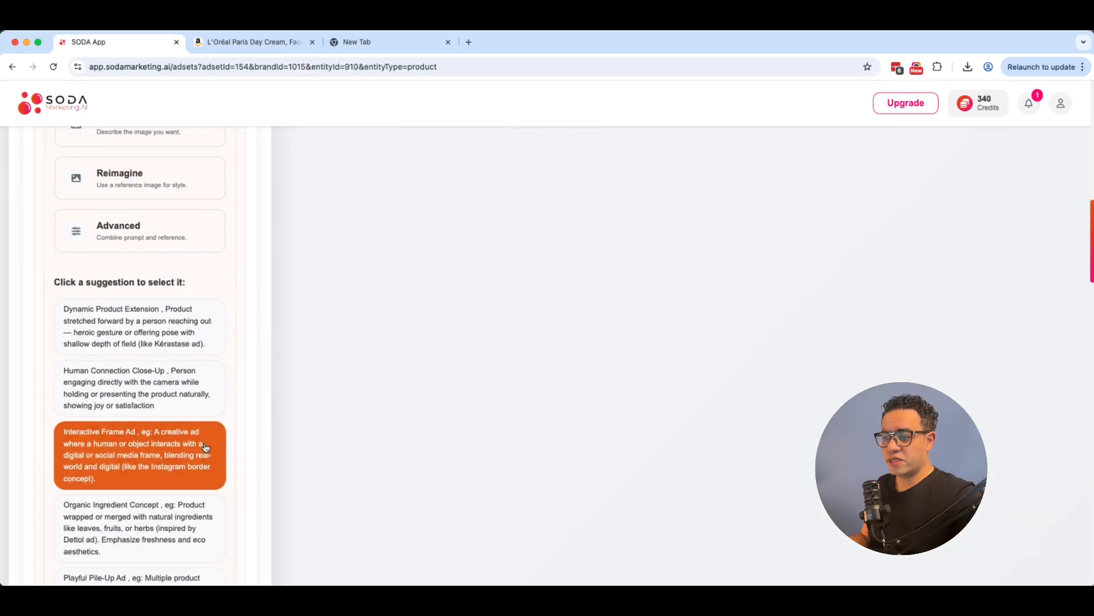
{"action": "scroll", "coordinate": [206, 439], "scroll_direction": "down", "scroll_amount": 3}
{"action": "scroll", "coordinate": [81, 322], "scroll_direction": "up", "scroll_amount": 15}
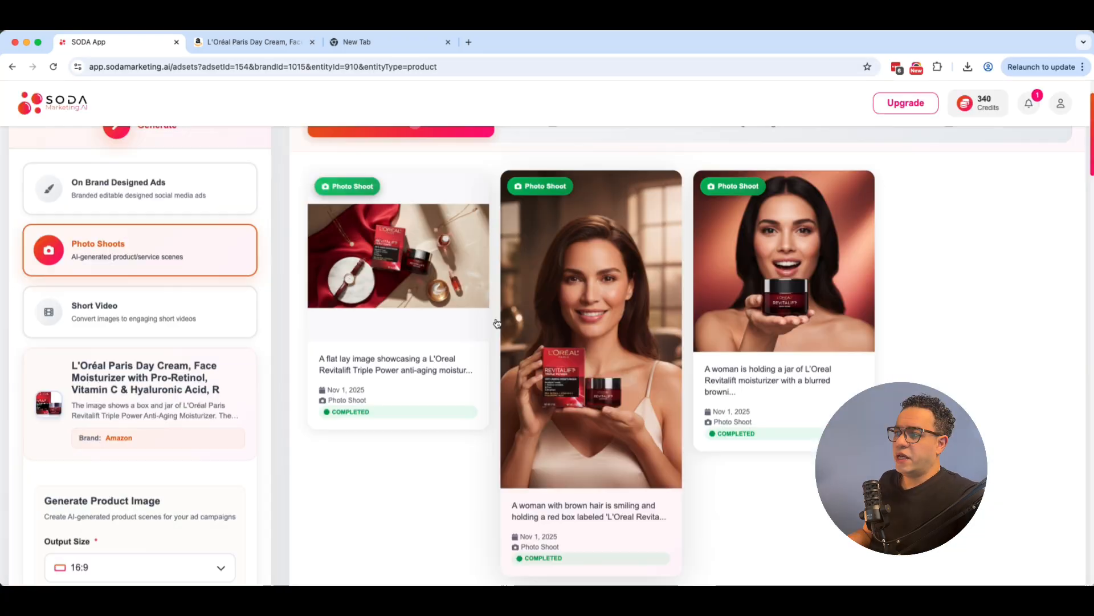
{"action": "left_click", "coordinate": [364, 299]}
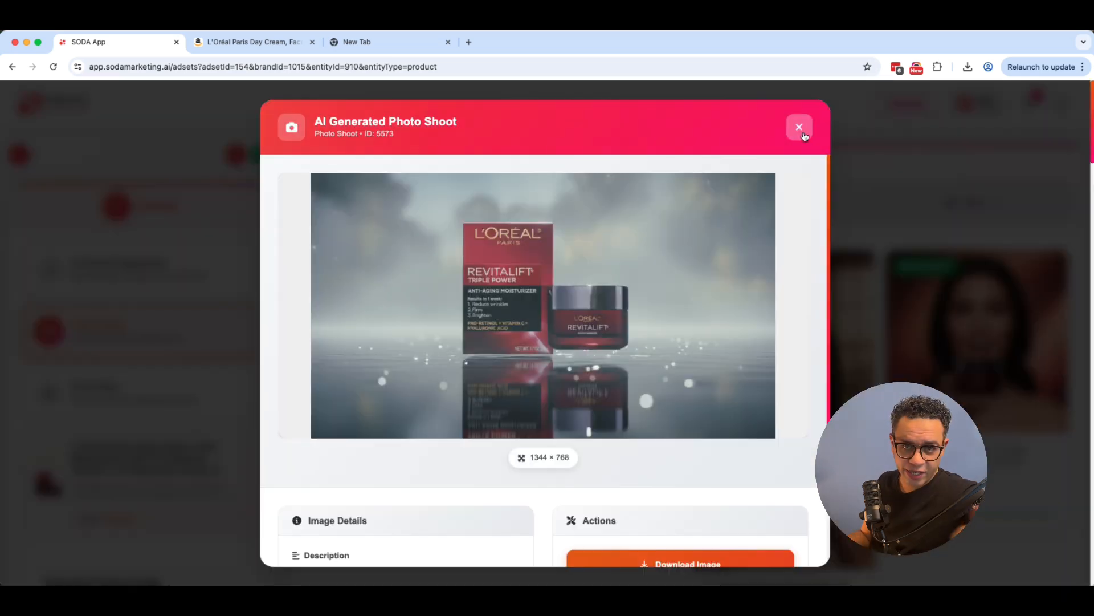
{"action": "left_click", "coordinate": [800, 127]}
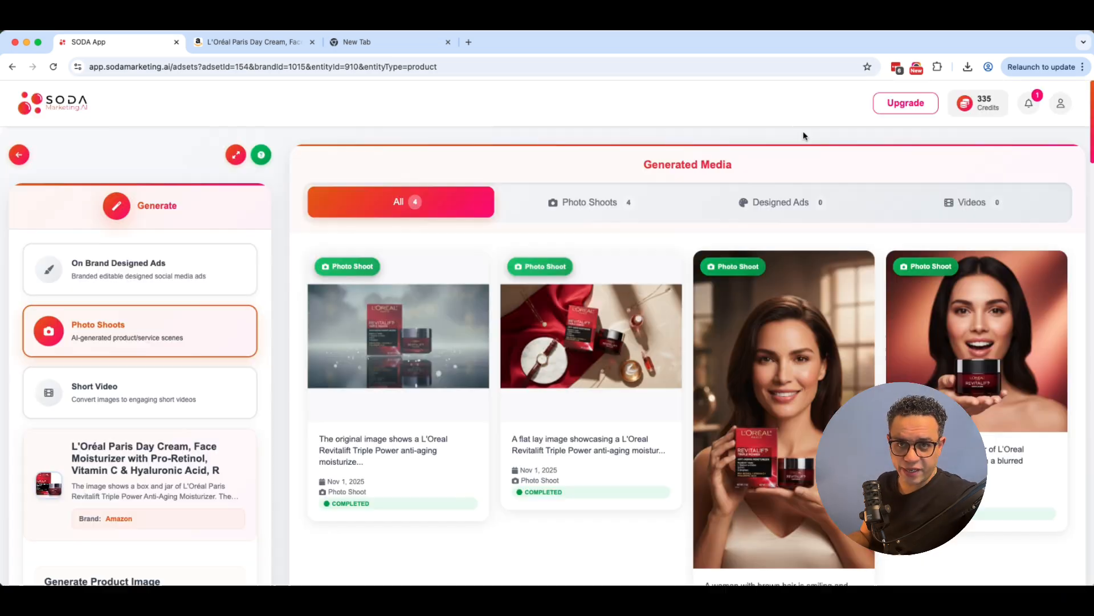
{"action": "mouse_move", "coordinate": [821, 348]}
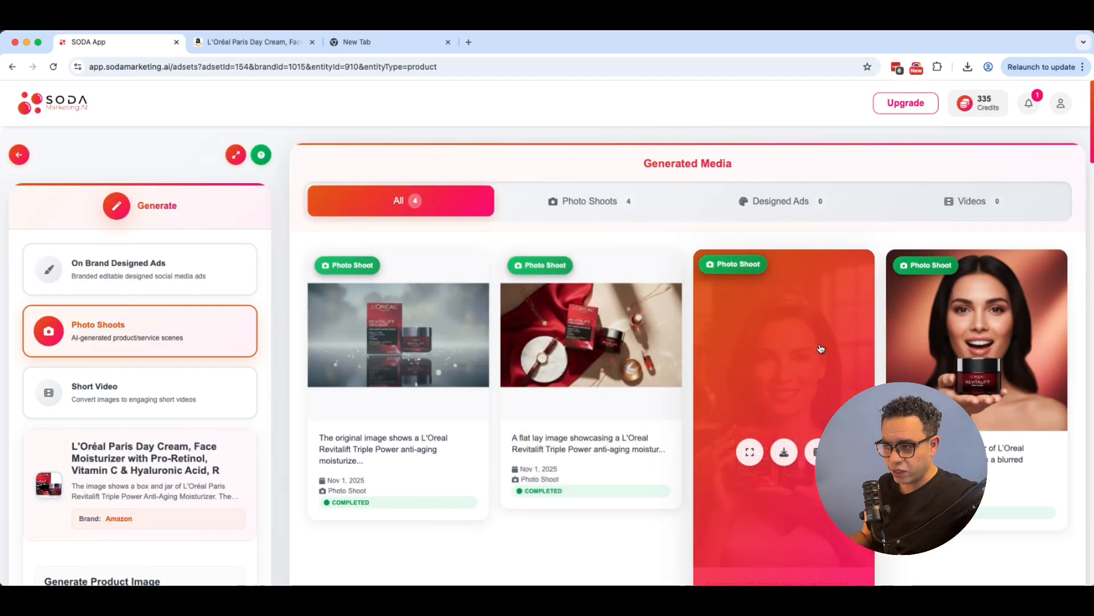
{"action": "scroll", "coordinate": [569, 422], "scroll_direction": "down", "scroll_amount": 5}
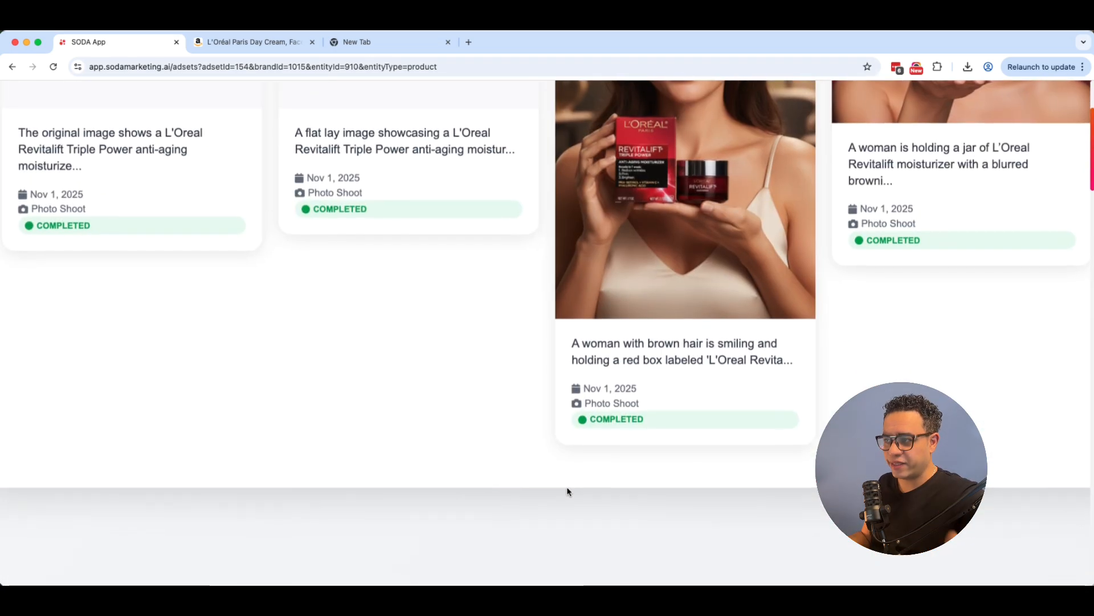
{"action": "scroll", "coordinate": [569, 491], "scroll_direction": "down", "scroll_amount": 5}
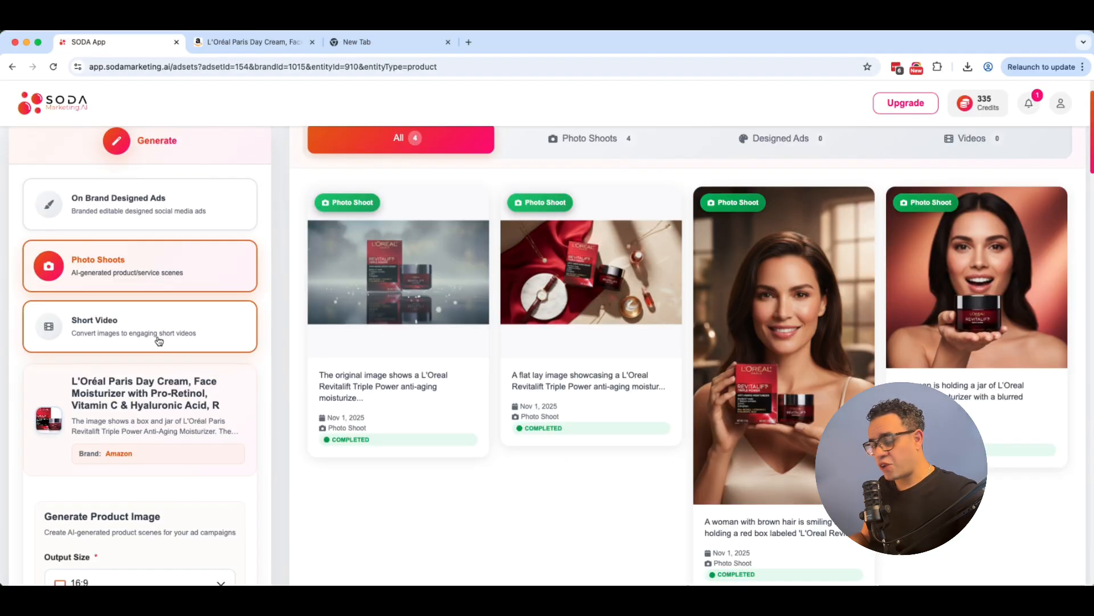
Switch to On Brand Designed Ads and review the tone and language options, keeping Friendly and English
{"action": "left_click", "coordinate": [120, 204]}
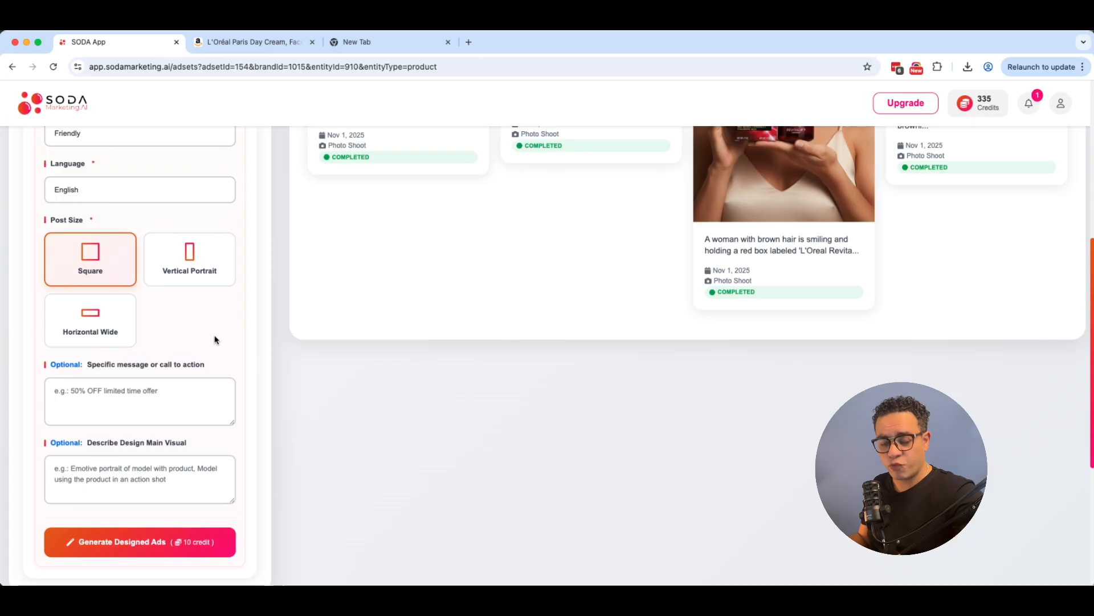
{"action": "scroll", "coordinate": [99, 224], "scroll_direction": "up", "scroll_amount": 2}
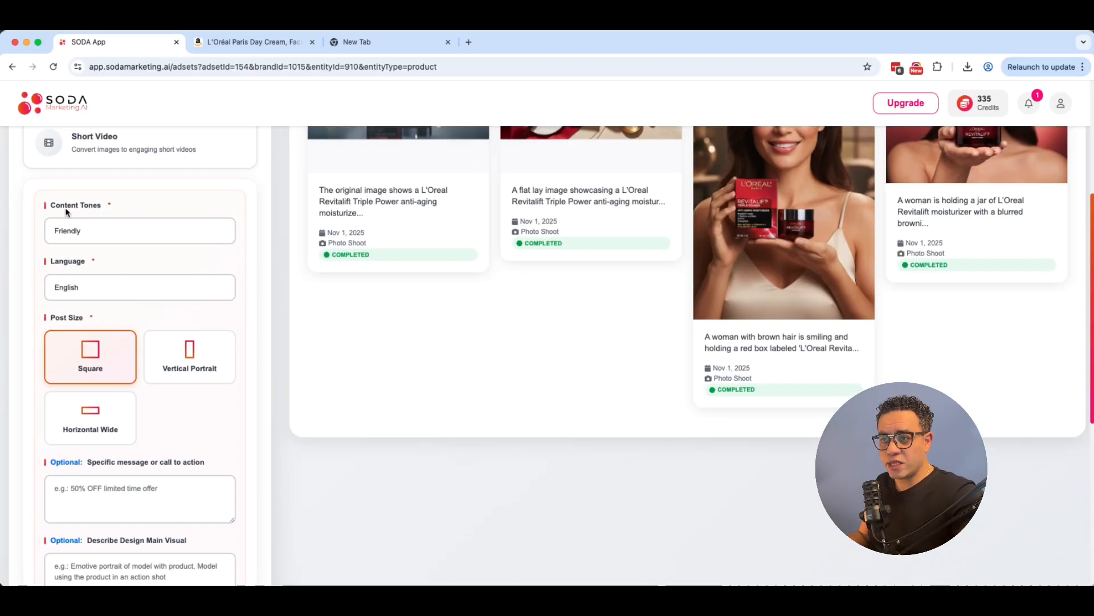
{"action": "left_click", "coordinate": [91, 228]}
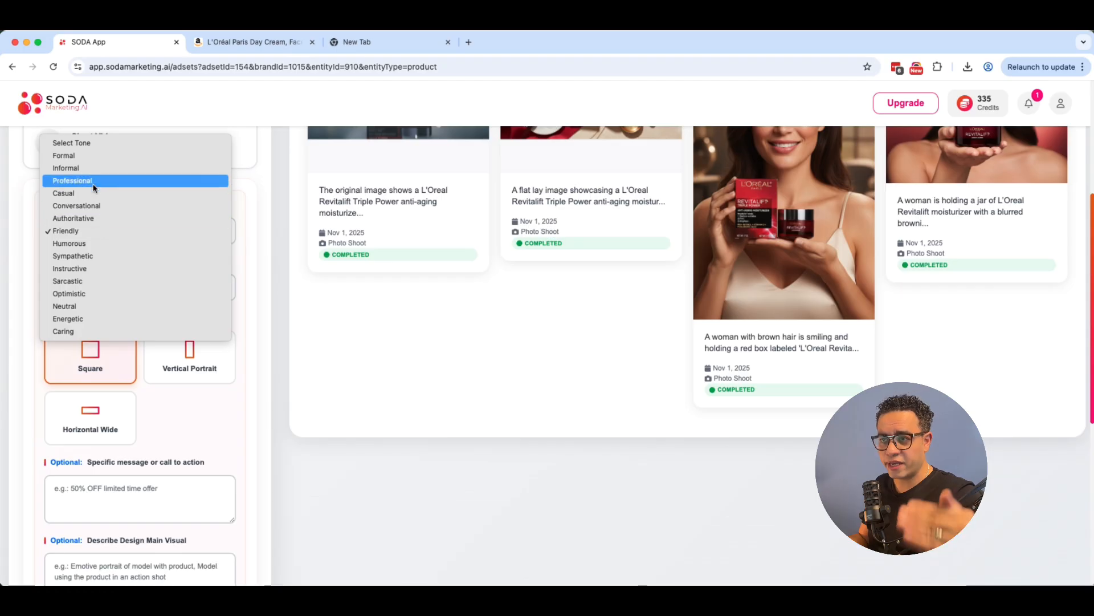
{"action": "left_click", "coordinate": [114, 231]}
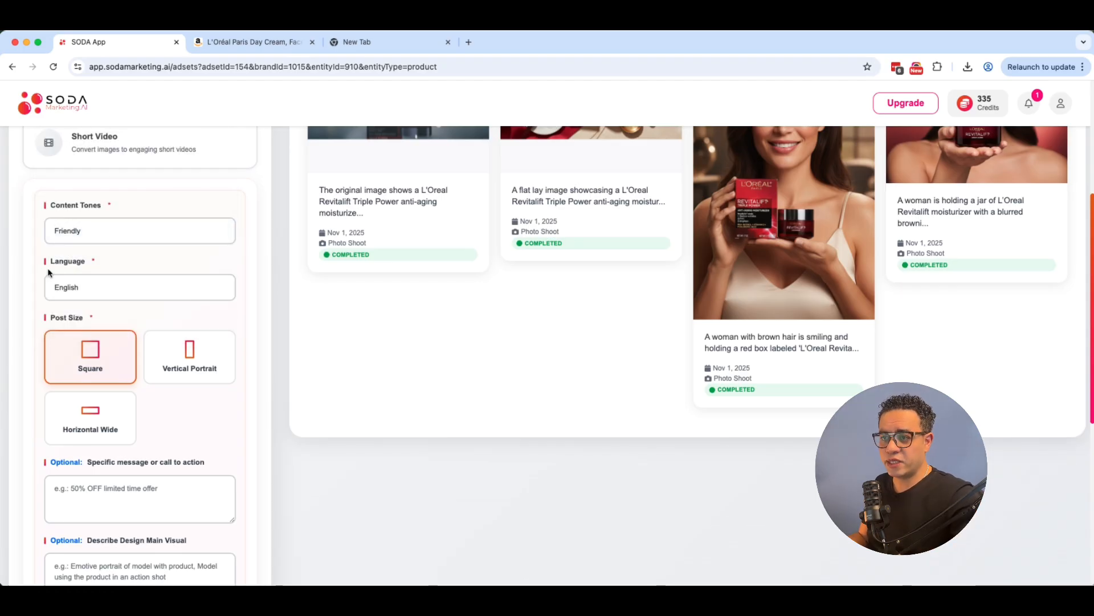
{"action": "left_click", "coordinate": [94, 288]}
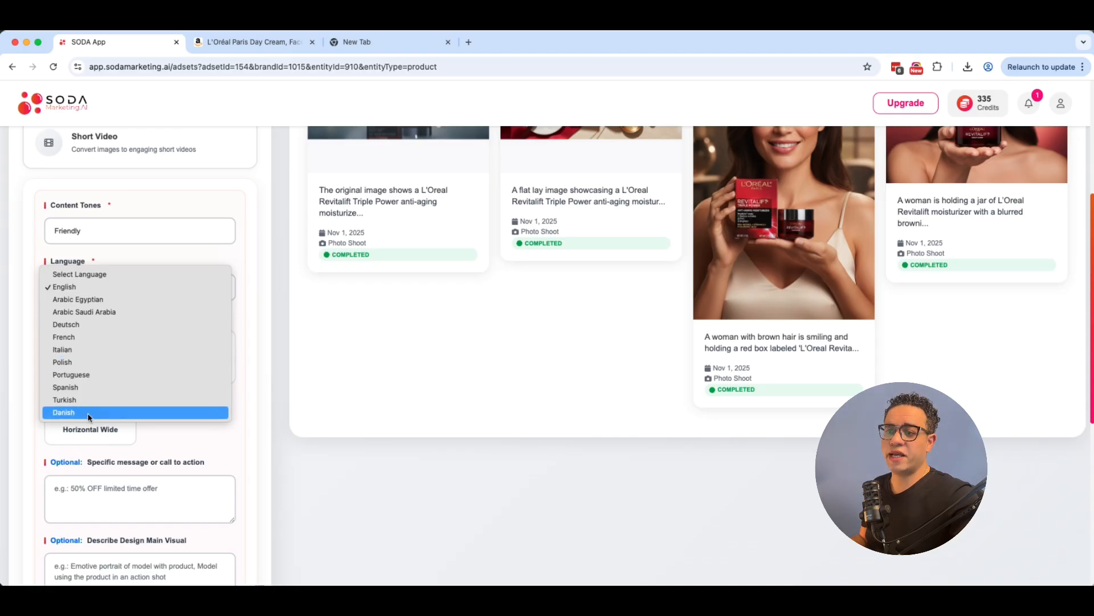
{"action": "left_click", "coordinate": [71, 287]}
Enter "Buy one and get one free" as the designed ad's specific message, keeping the Square post size
{"action": "scroll", "coordinate": [142, 280], "scroll_direction": "down", "scroll_amount": 1}
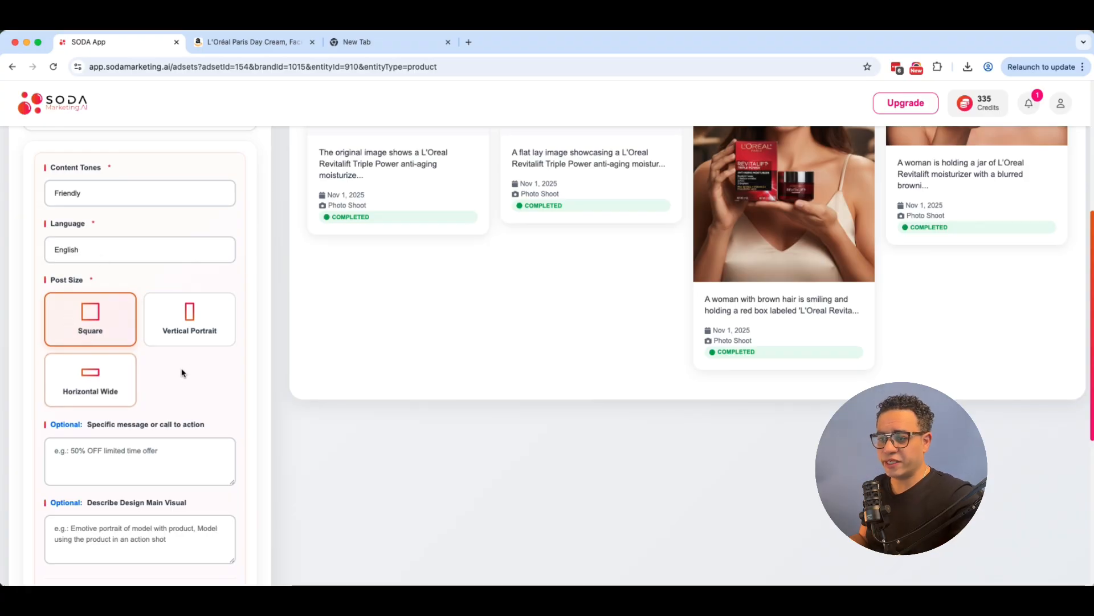
{"action": "scroll", "coordinate": [179, 374], "scroll_direction": "down", "scroll_amount": 2}
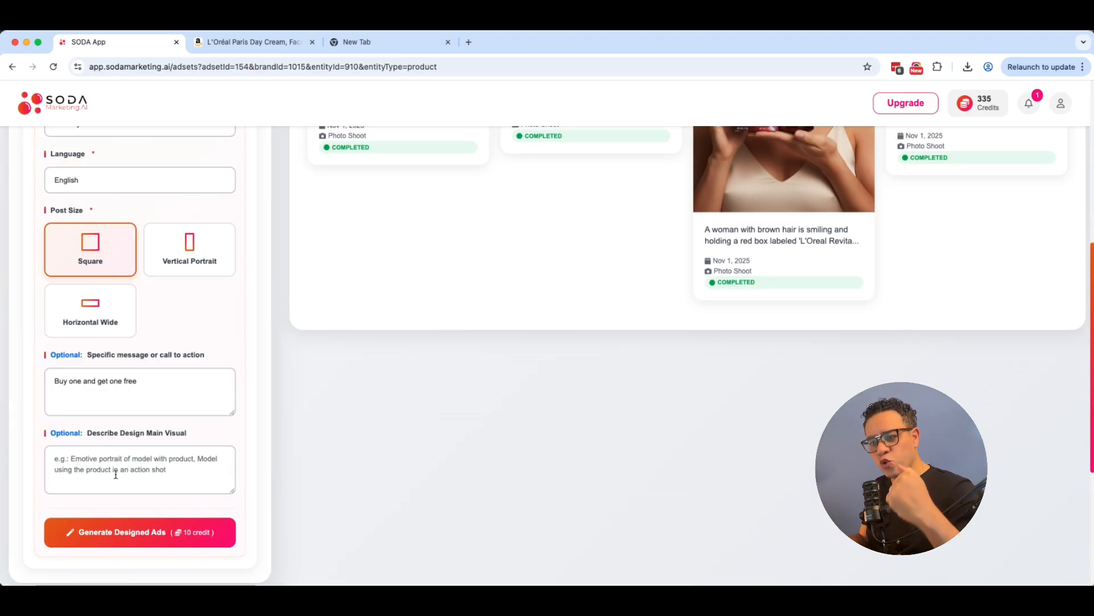
{"action": "scroll", "coordinate": [127, 460], "scroll_direction": "up", "scroll_amount": 1}
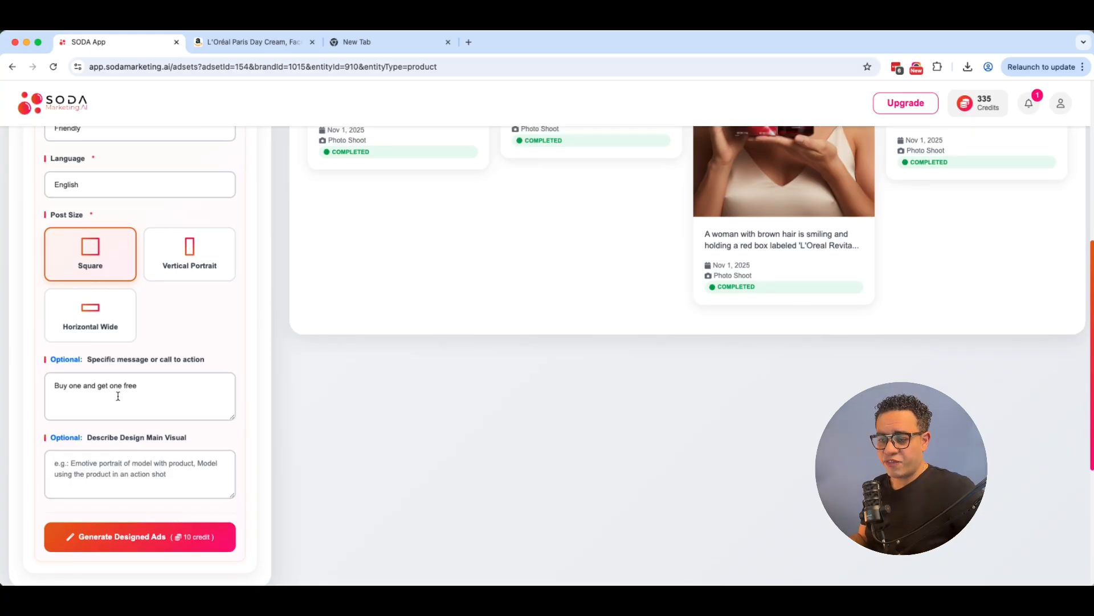
{"action": "scroll", "coordinate": [118, 396], "scroll_direction": "down", "scroll_amount": 3}
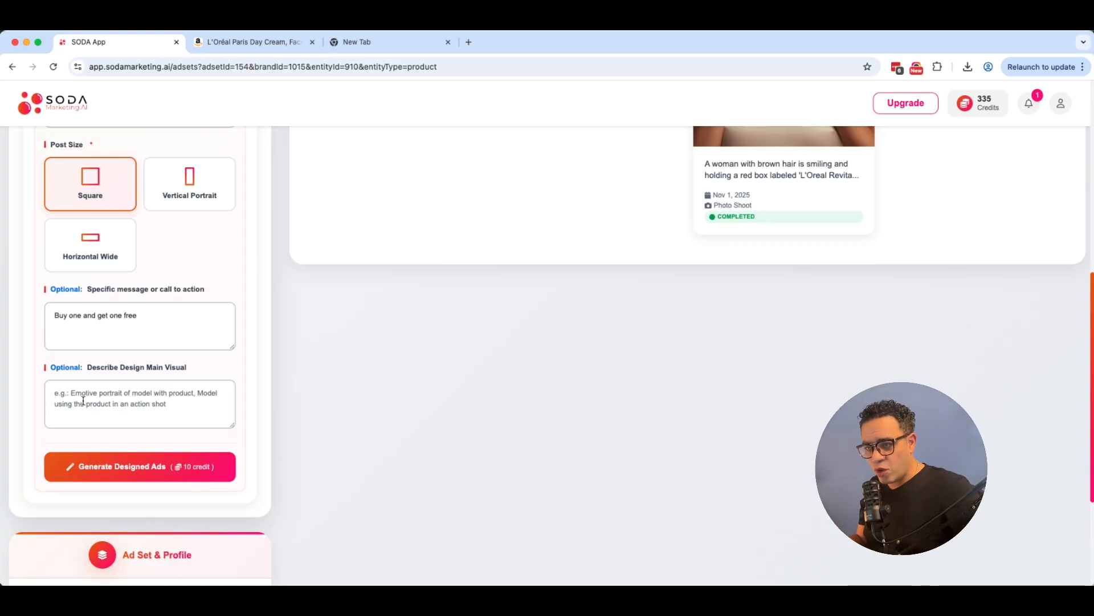
{"action": "scroll", "coordinate": [84, 400], "scroll_direction": "up", "scroll_amount": 7}
{"action": "scroll", "coordinate": [110, 450], "scroll_direction": "up", "scroll_amount": 11}
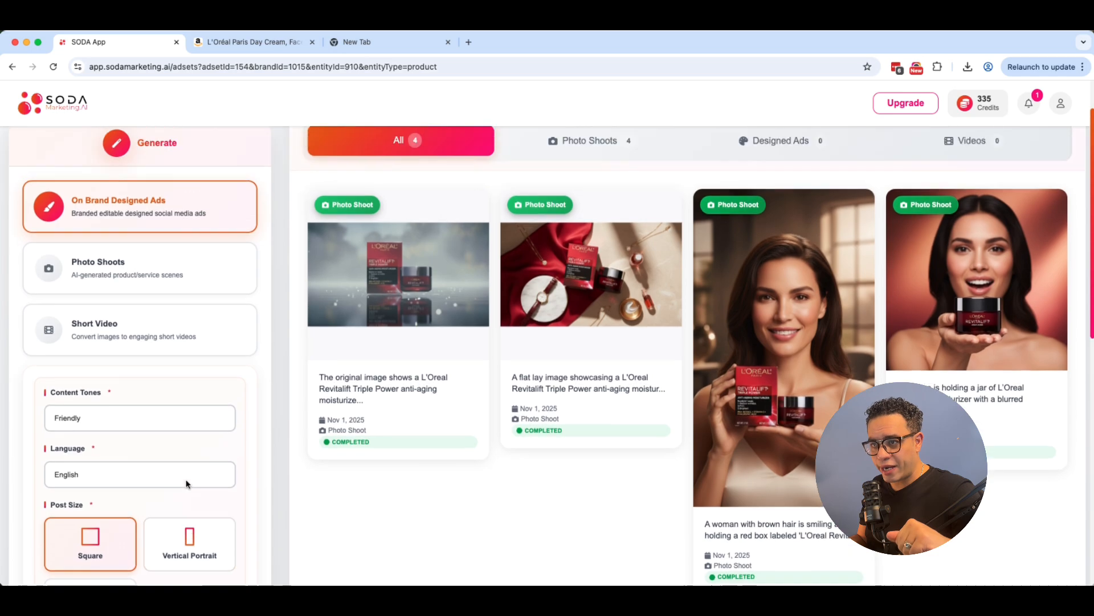
Return to Photo Shoots and look through the generation modes and the style suggestions of the Quick mode
{"action": "left_click", "coordinate": [97, 331]}
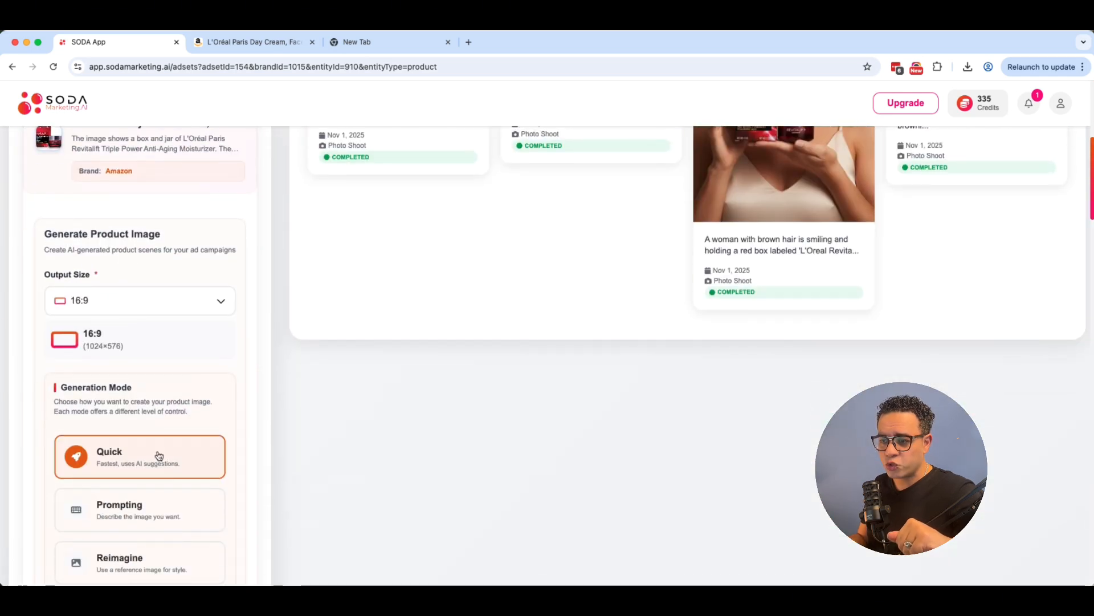
{"action": "scroll", "coordinate": [139, 454], "scroll_direction": "down", "scroll_amount": 6}
{"action": "scroll", "coordinate": [191, 421], "scroll_direction": "up", "scroll_amount": 2}
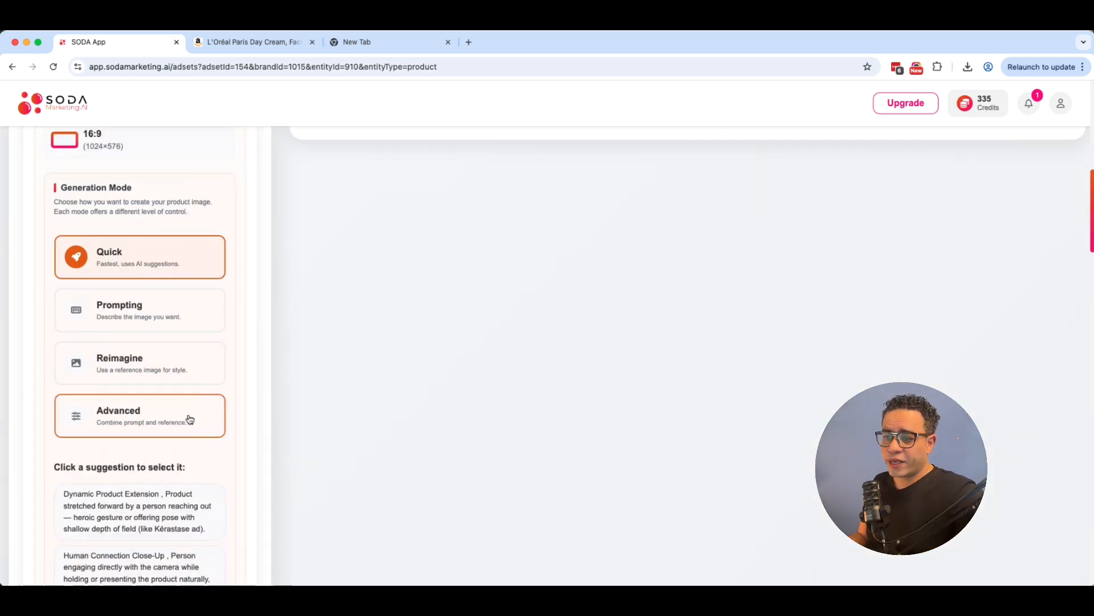
{"action": "scroll", "coordinate": [179, 471], "scroll_direction": "down", "scroll_amount": 2}
{"action": "left_click", "coordinate": [135, 459]}
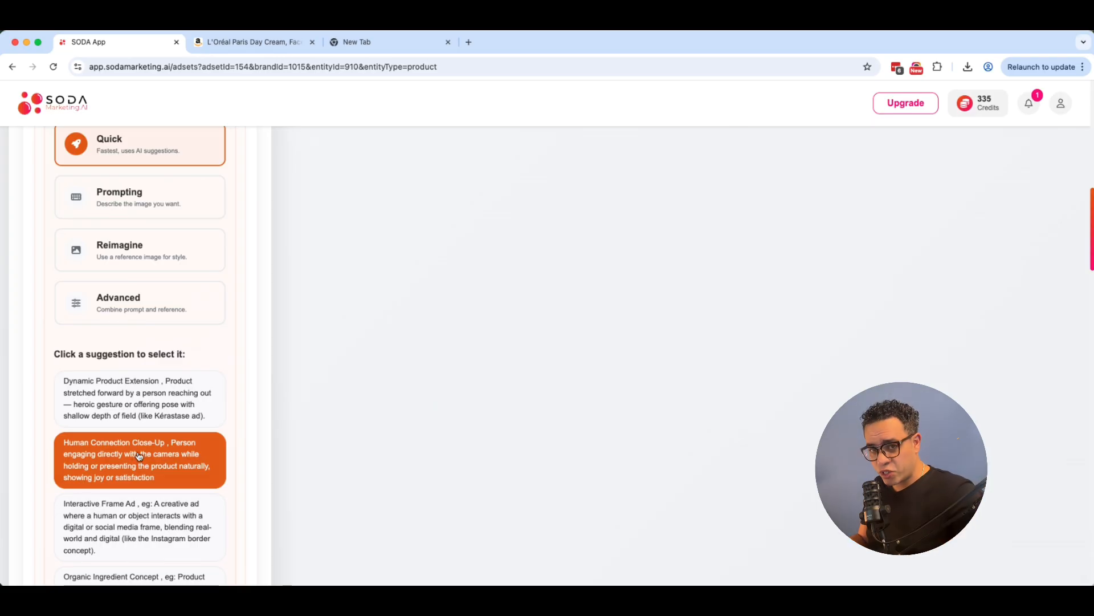
{"action": "scroll", "coordinate": [139, 456], "scroll_direction": "down", "scroll_amount": 1}
{"action": "left_click", "coordinate": [143, 371]}
{"action": "left_click", "coordinate": [152, 532]}
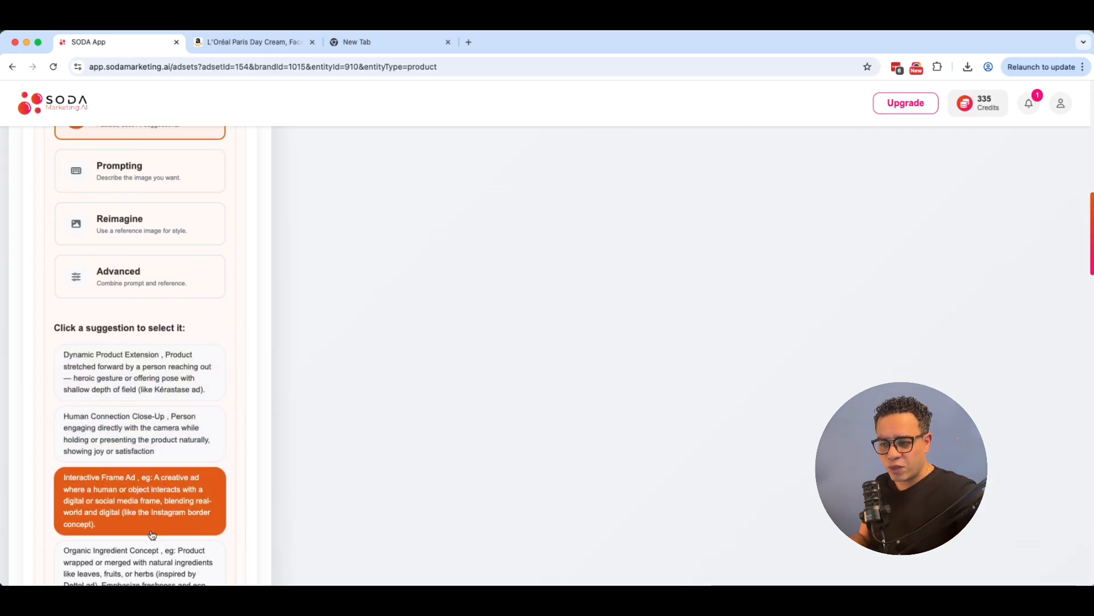
Choose the Human Connection Close-Up suggestion, switch the generation mode to Prompting, and copy the resulting prompt text
{"action": "left_click", "coordinate": [143, 429]}
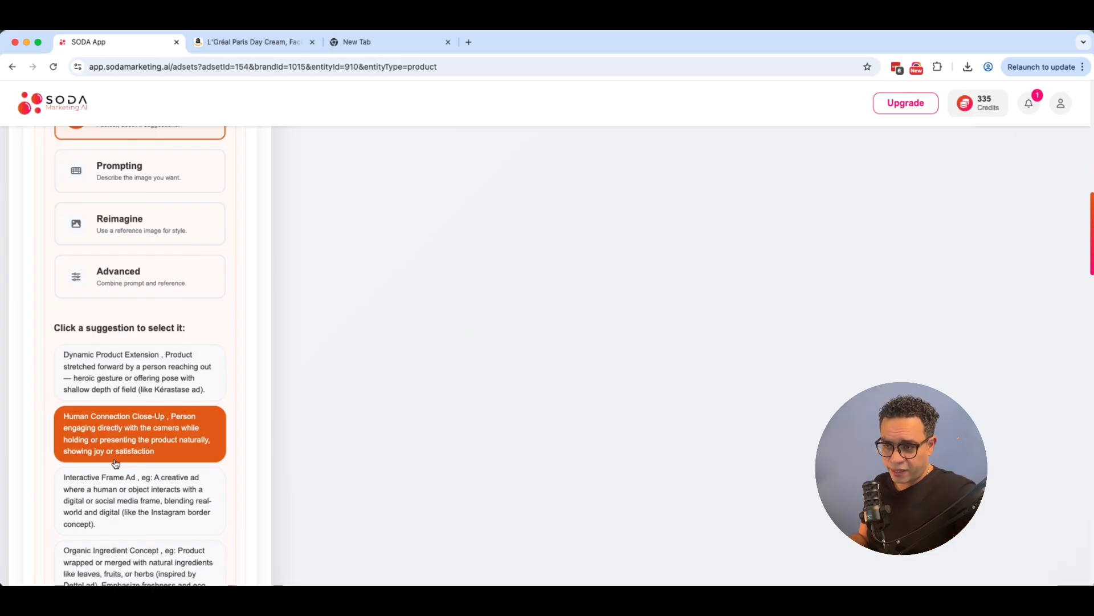
{"action": "scroll", "coordinate": [120, 399], "scroll_direction": "up", "scroll_amount": 2}
{"action": "left_click", "coordinate": [126, 269]}
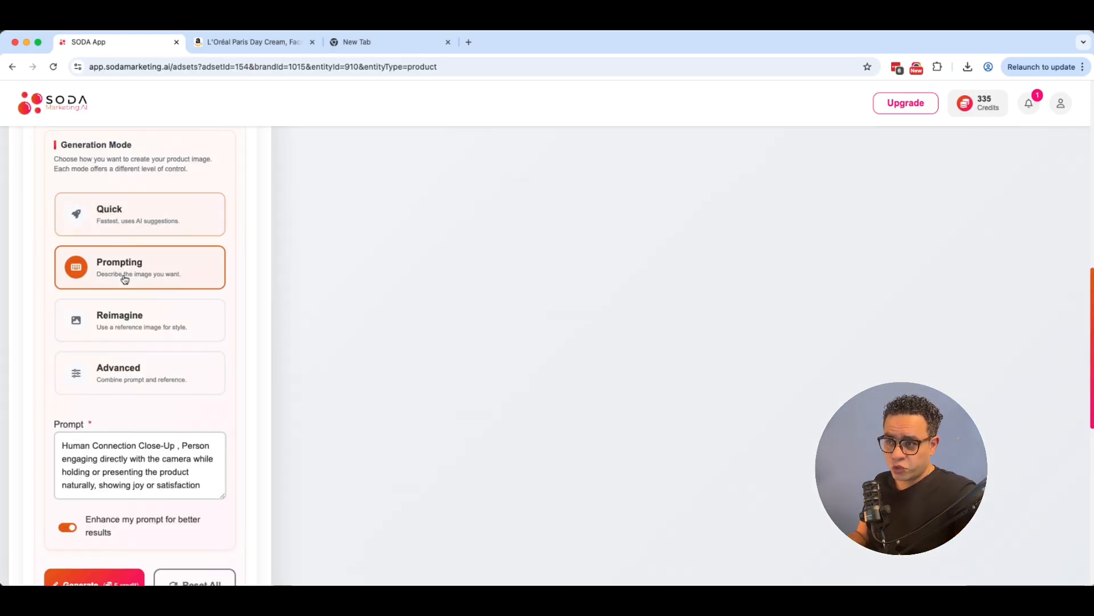
{"action": "triple_click", "coordinate": [112, 475]}
{"action": "key", "text": "super+c"}
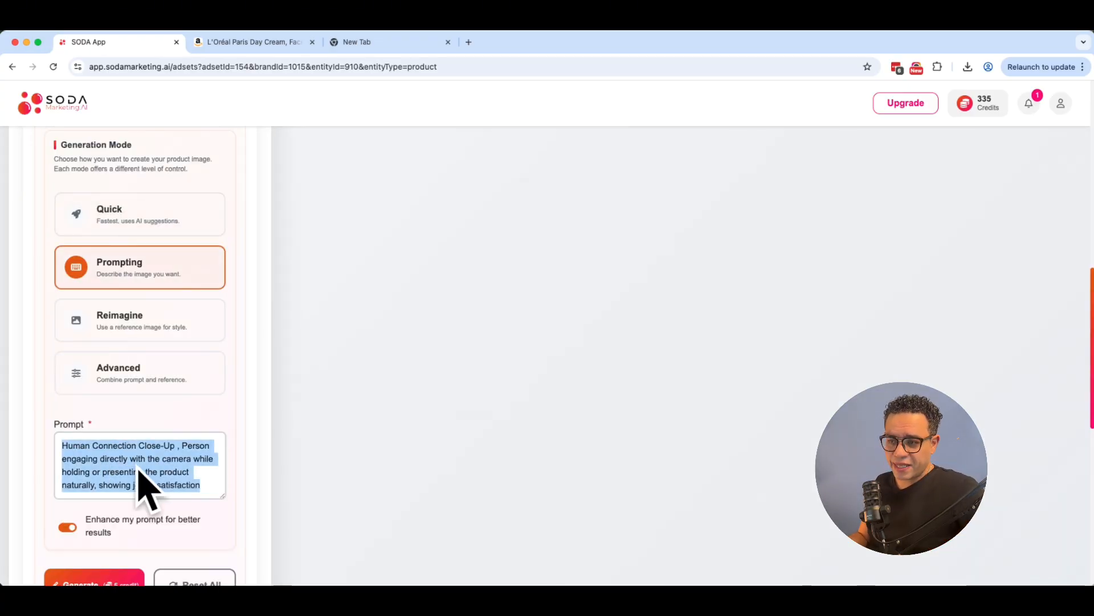
Return to On Brand Designed Ads, paste the copied Human Connection Close-Up text as the main visual description, and generate the designed ads
{"action": "scroll", "coordinate": [125, 470], "scroll_direction": "down", "scroll_amount": 1}
{"action": "scroll", "coordinate": [166, 436], "scroll_direction": "up", "scroll_amount": 15}
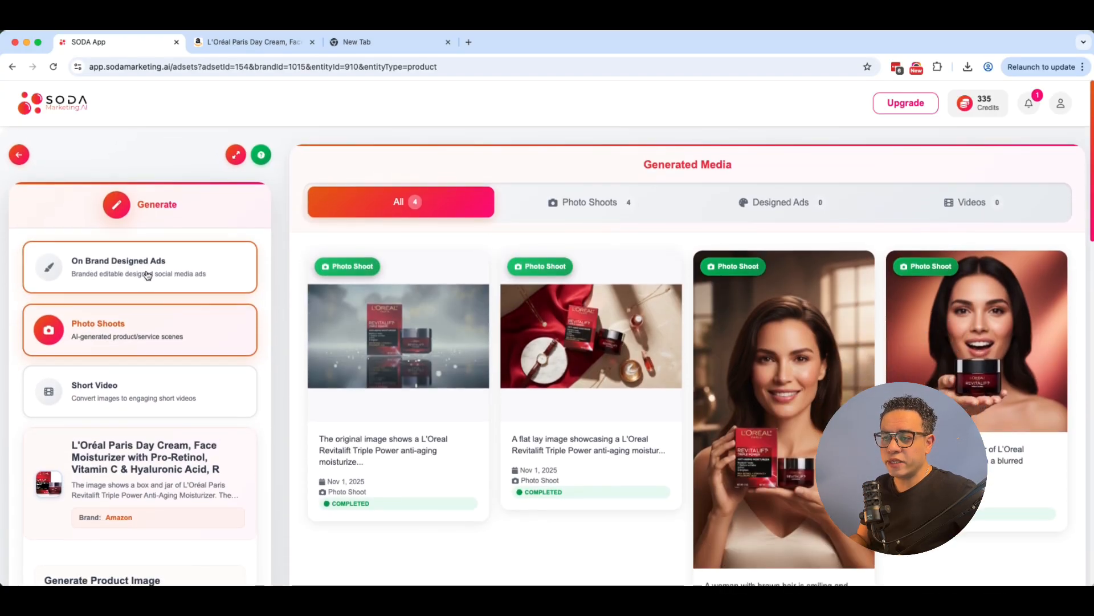
{"action": "left_click", "coordinate": [148, 281]}
{"action": "scroll", "coordinate": [189, 409], "scroll_direction": "down", "scroll_amount": 5}
{"action": "key", "text": "super+v"}
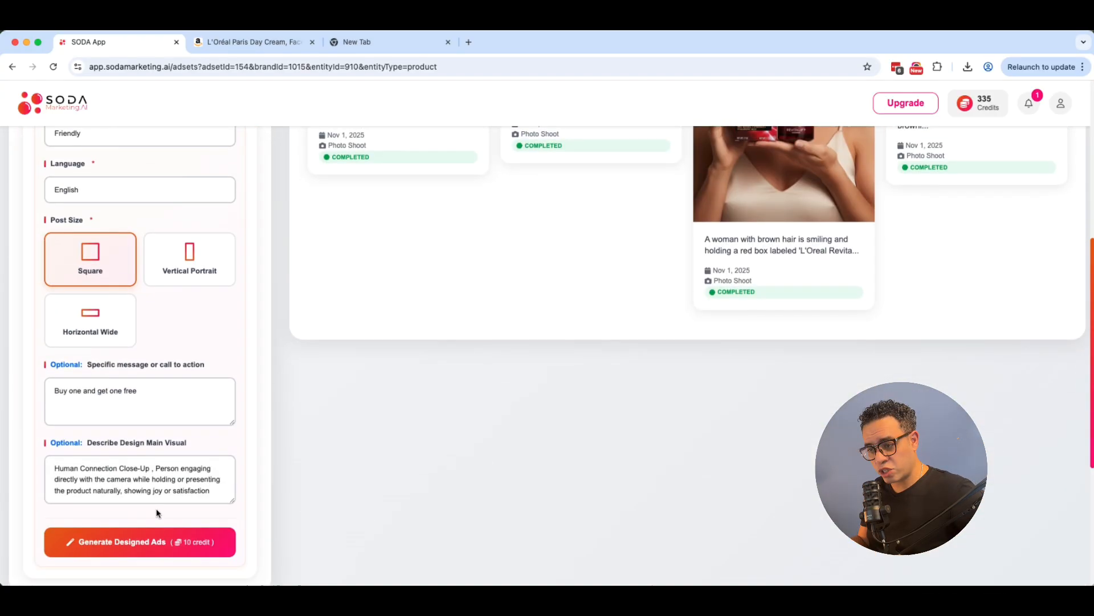
{"action": "left_click", "coordinate": [105, 546]}
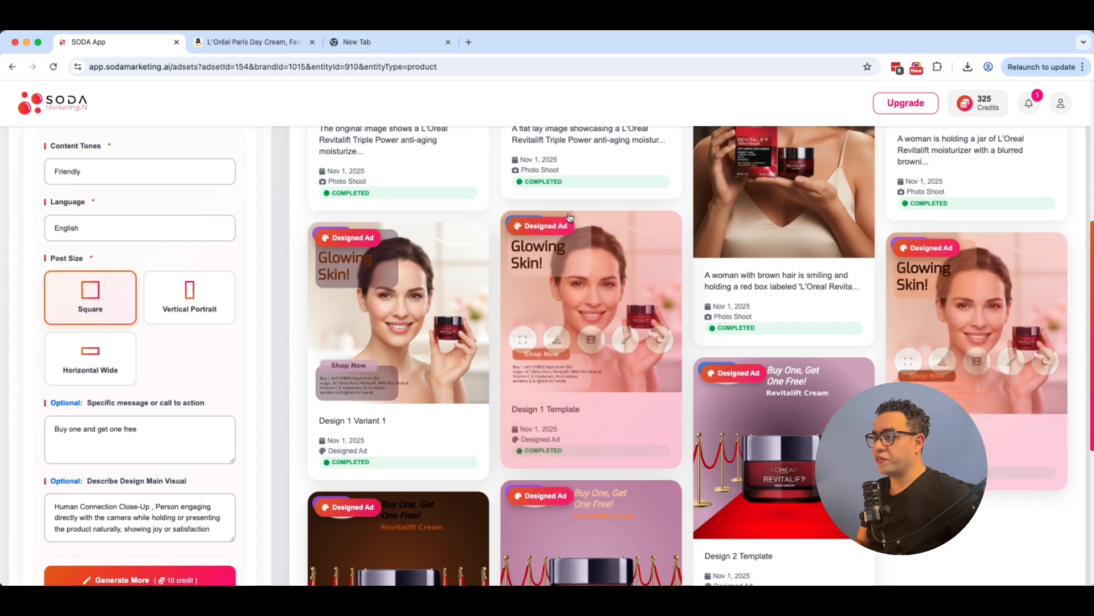
Examine the generated designed ads, viewing the Glowing Skin Design 1 Variant 1 enlarged and looking over the remaining variants
{"action": "left_click", "coordinate": [330, 356]}
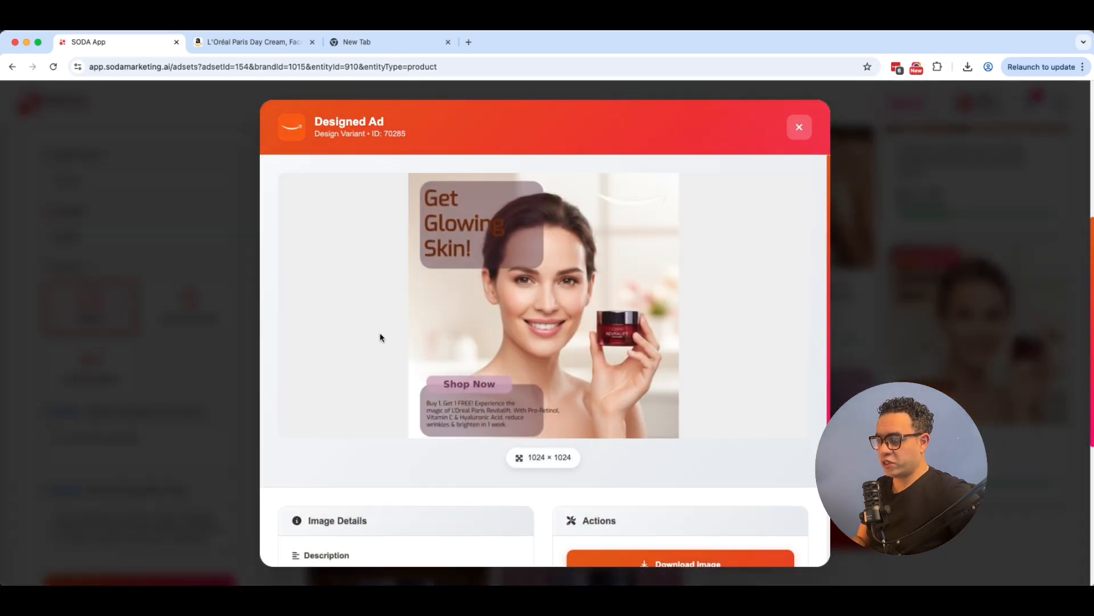
{"action": "scroll", "coordinate": [499, 237], "scroll_direction": "down", "scroll_amount": 1}
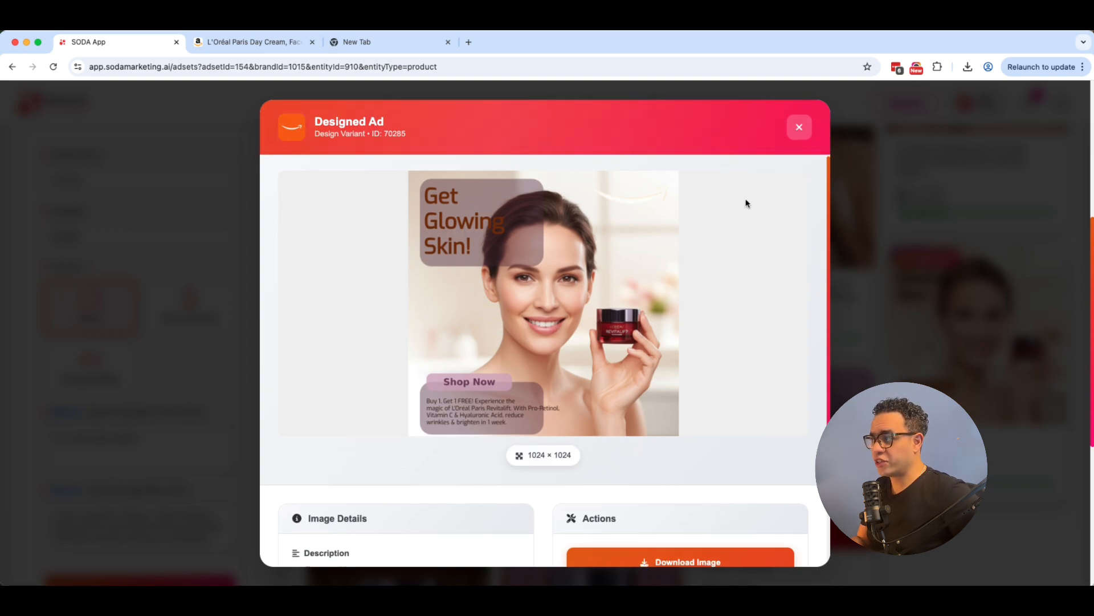
{"action": "left_click", "coordinate": [970, 334]}
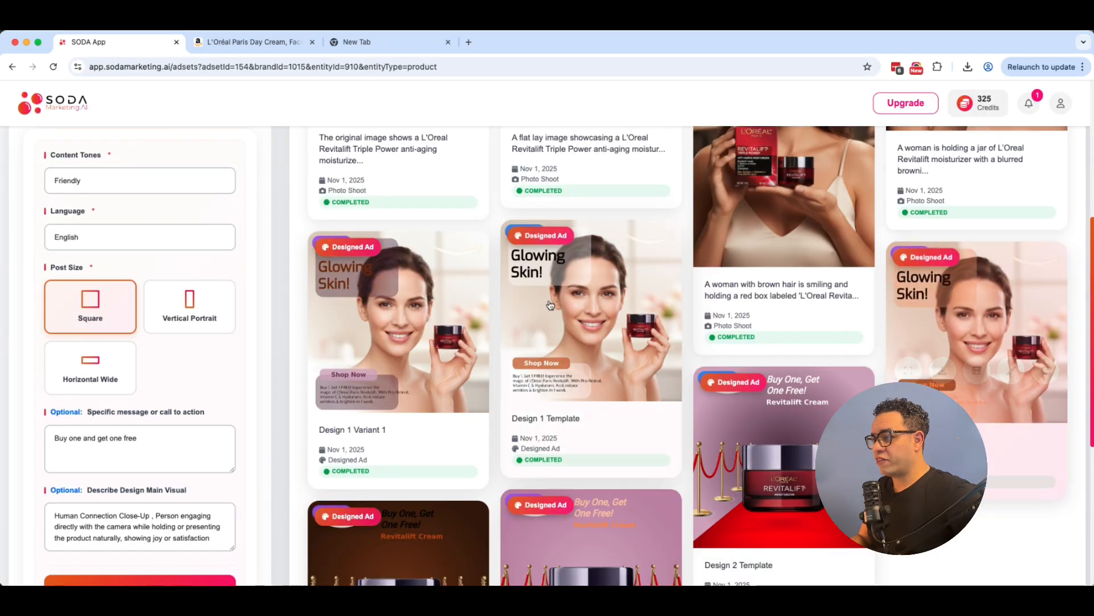
{"action": "scroll", "coordinate": [618, 452], "scroll_direction": "down", "scroll_amount": 3}
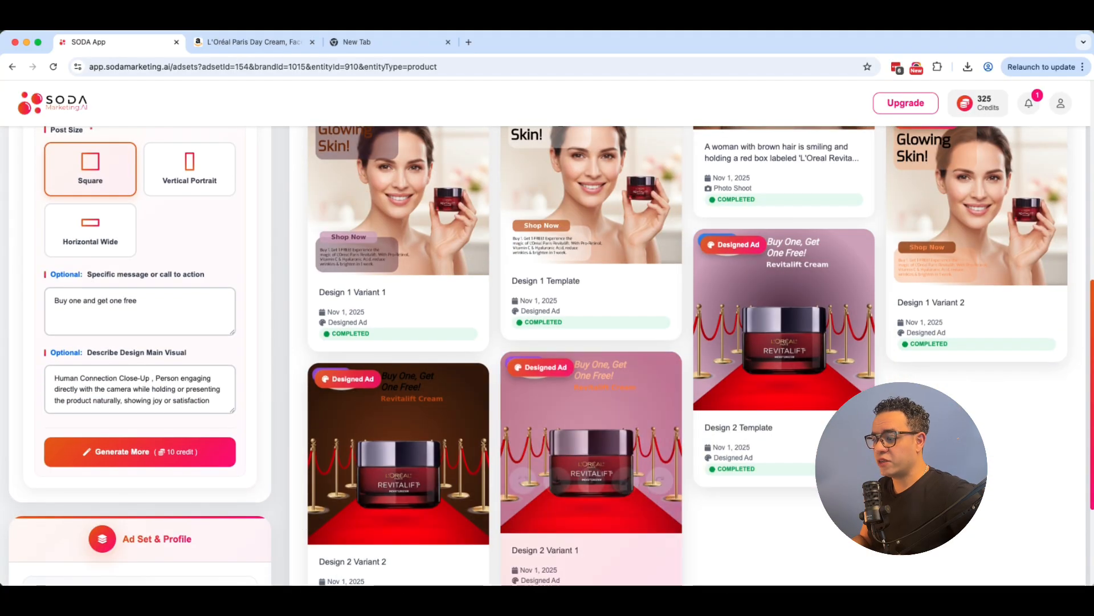
{"action": "scroll", "coordinate": [211, 416], "scroll_direction": "down", "scroll_amount": 3}
{"action": "scroll", "coordinate": [219, 420], "scroll_direction": "up", "scroll_amount": 5}
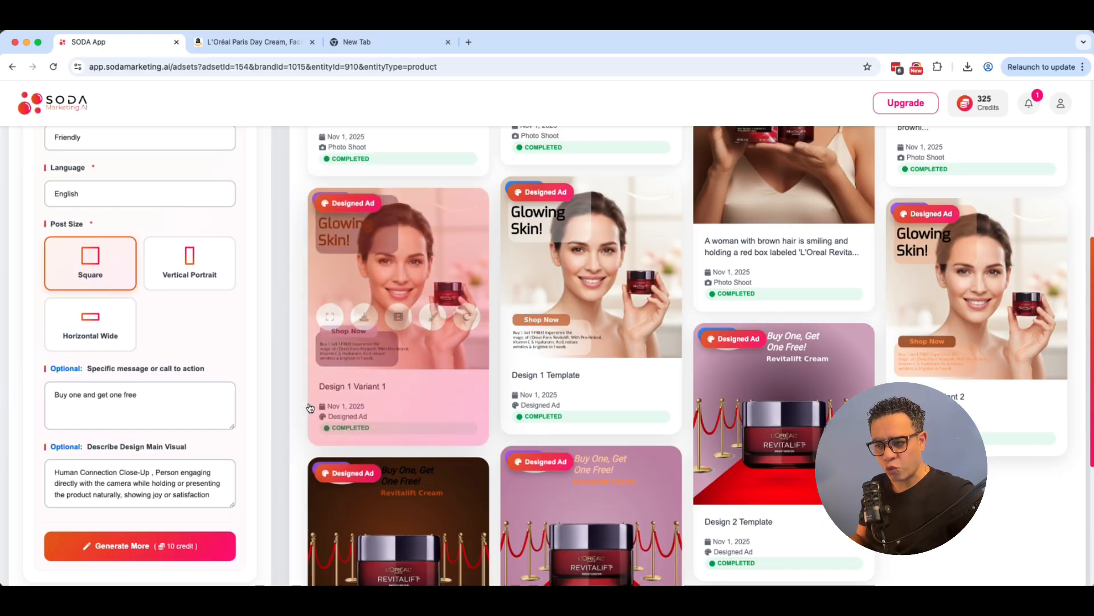
Generate another batch of designed ads with the same settings and view the BOGO Alert Design 2 Variant 1 enlarged
{"action": "scroll", "coordinate": [129, 489], "scroll_direction": "down", "scroll_amount": 1}
{"action": "left_click", "coordinate": [129, 480]}
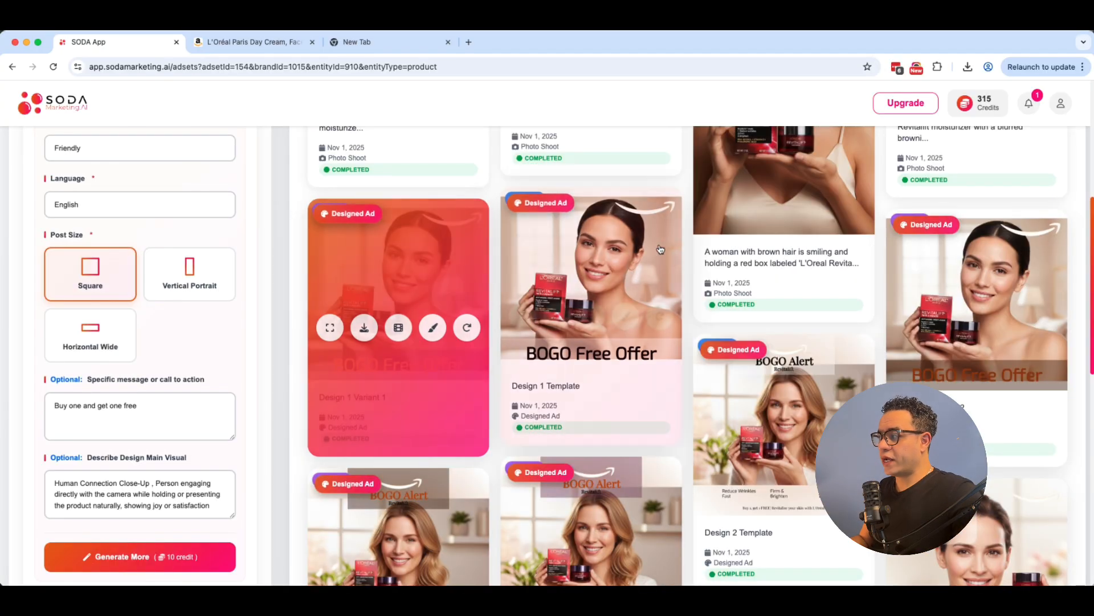
{"action": "scroll", "coordinate": [402, 350], "scroll_direction": "down", "scroll_amount": 2}
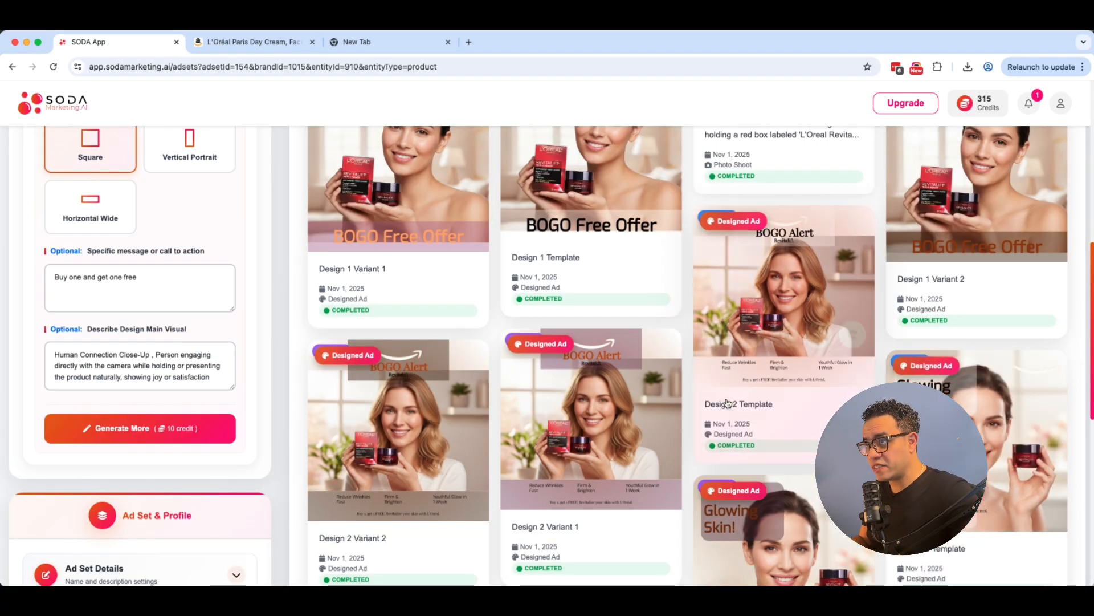
{"action": "scroll", "coordinate": [981, 479], "scroll_direction": "down", "scroll_amount": 1}
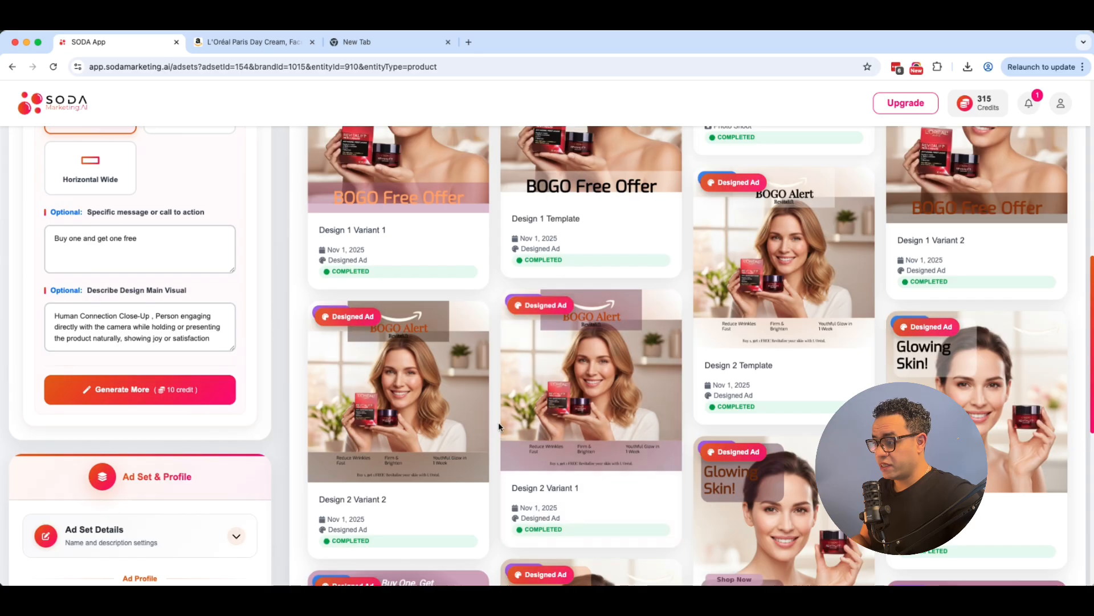
{"action": "left_click", "coordinate": [523, 420]}
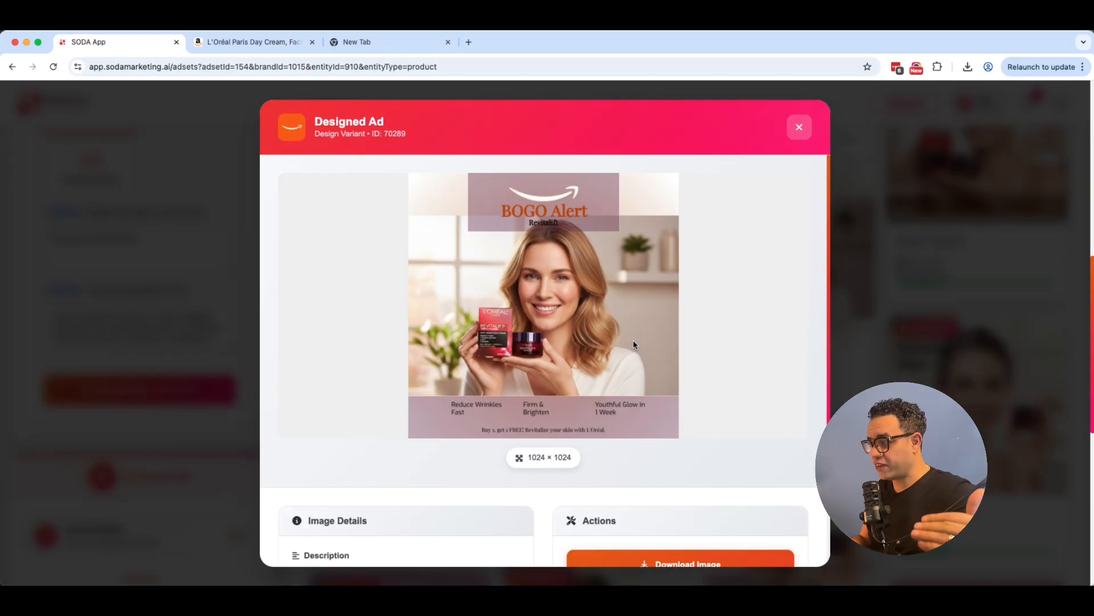
{"action": "left_click", "coordinate": [799, 127]}
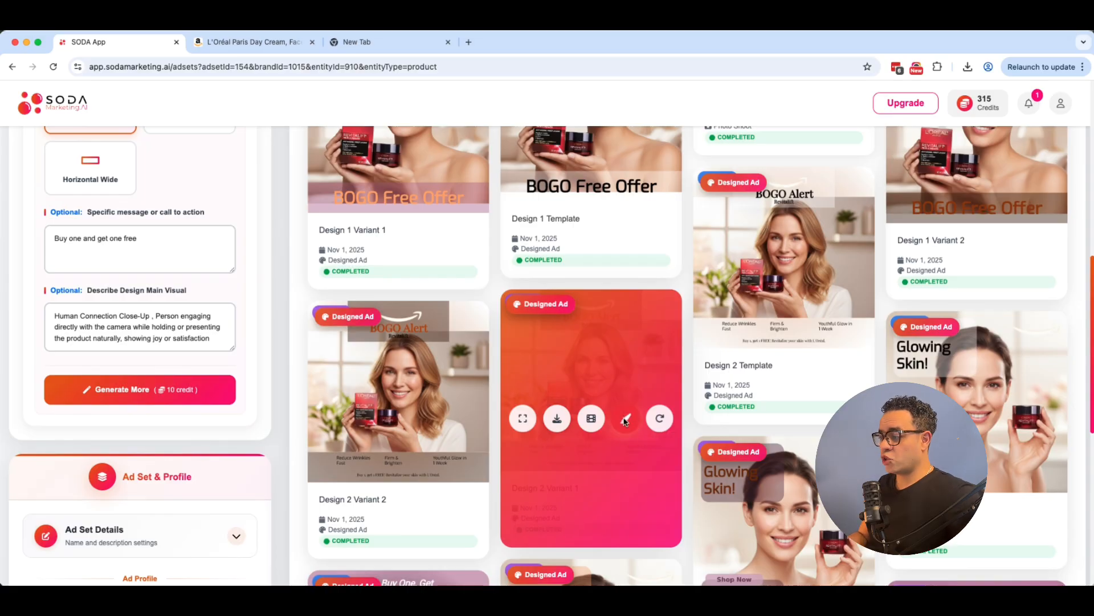
Open the BOGO Alert Design 2 Variant 1 in the Basic Editor and adjust the position of its header elements
{"action": "left_click", "coordinate": [625, 422]}
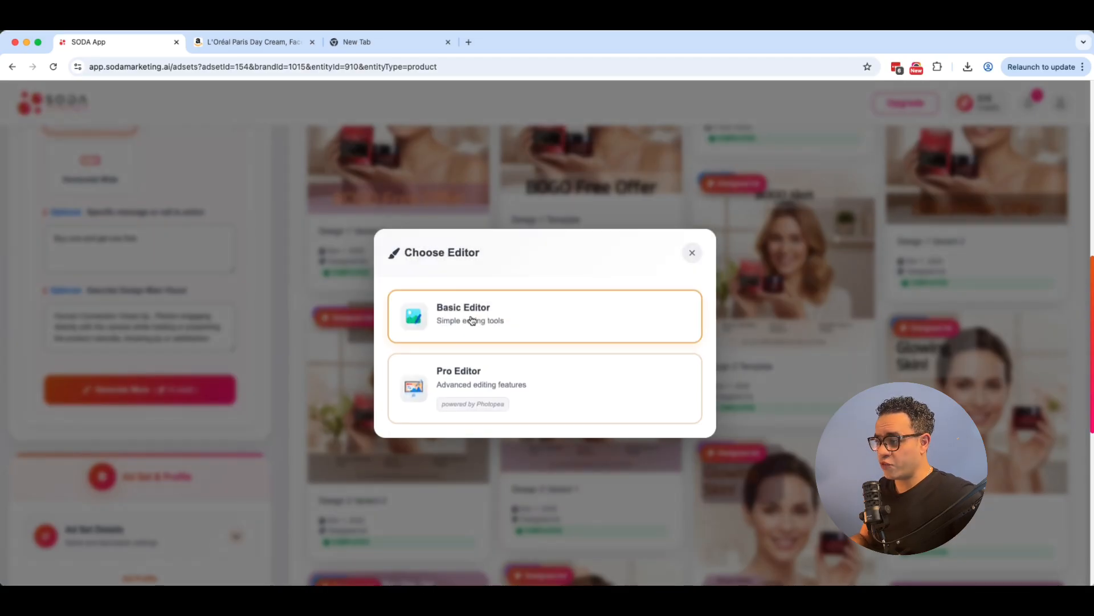
{"action": "left_click", "coordinate": [504, 325]}
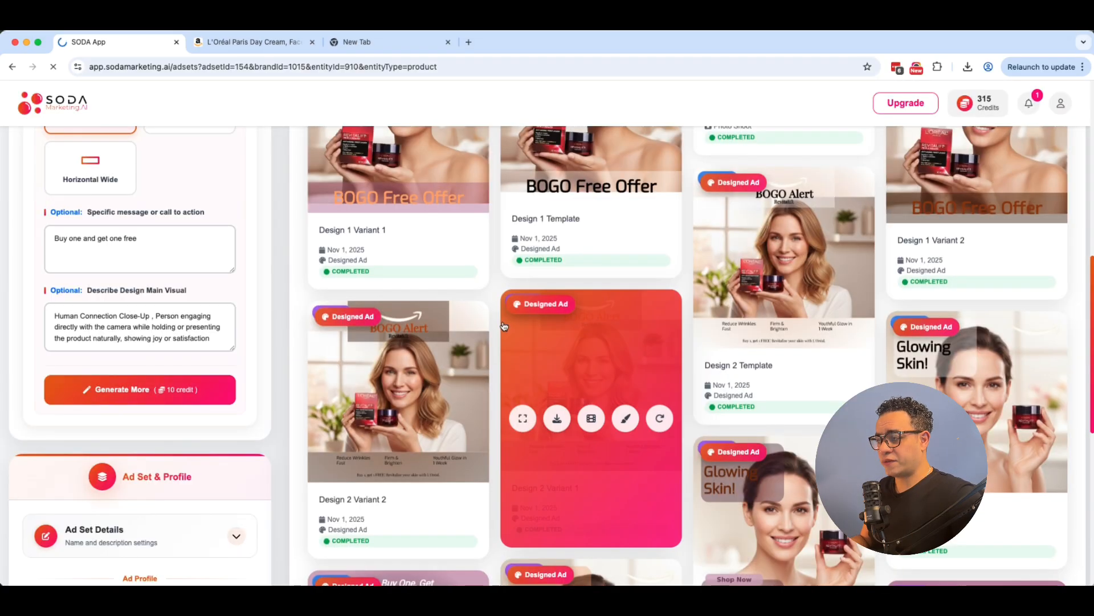
{"action": "left_click", "coordinate": [676, 178]}
{"action": "mouse_move", "coordinate": [677, 215]}
{"action": "left_mouse_down"}
{"action": "mouse_move", "coordinate": [671, 199]}
{"action": "mouse_move", "coordinate": [677, 221]}
{"action": "left_mouse_up"}
{"action": "left_click", "coordinate": [946, 330]}
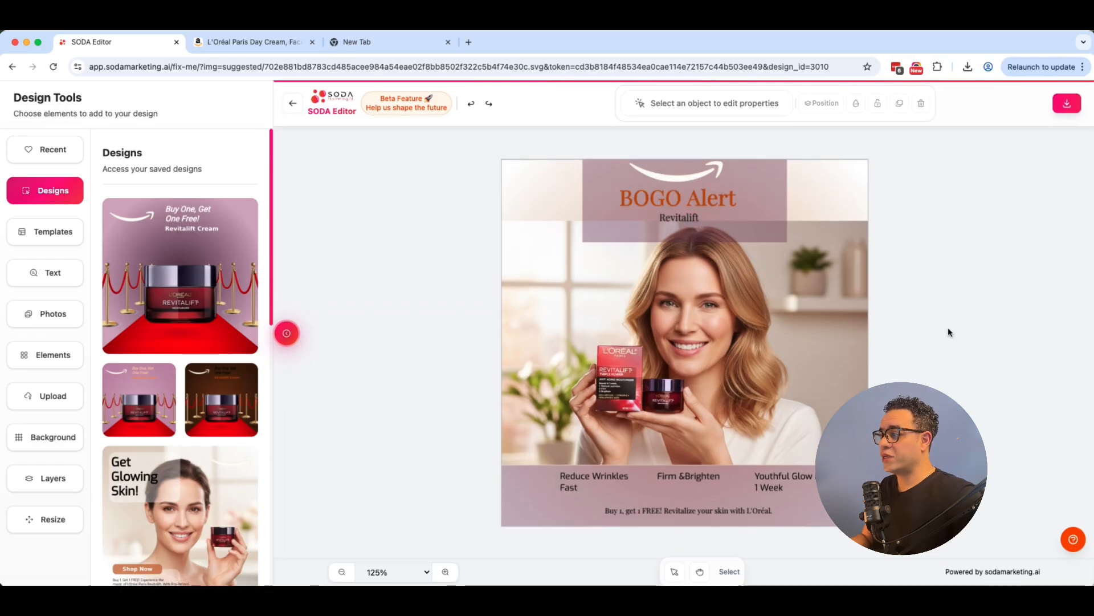
Shorten the header's purple overlay to the photo's upper edge, shift the "Reduce Wrinkles Fast" text outward, and return to the ad set
{"action": "left_click", "coordinate": [690, 239]}
{"action": "left_click", "coordinate": [815, 517]}
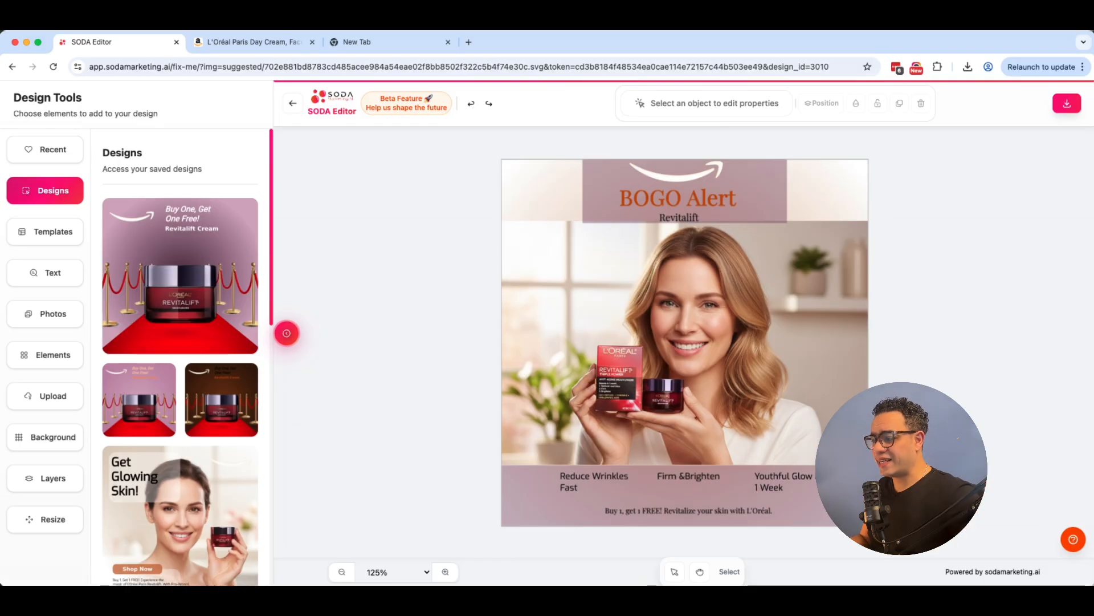
{"action": "left_click", "coordinate": [568, 486]}
{"action": "left_click_drag", "start_coordinate": [569, 486], "coordinate": [537, 485]}
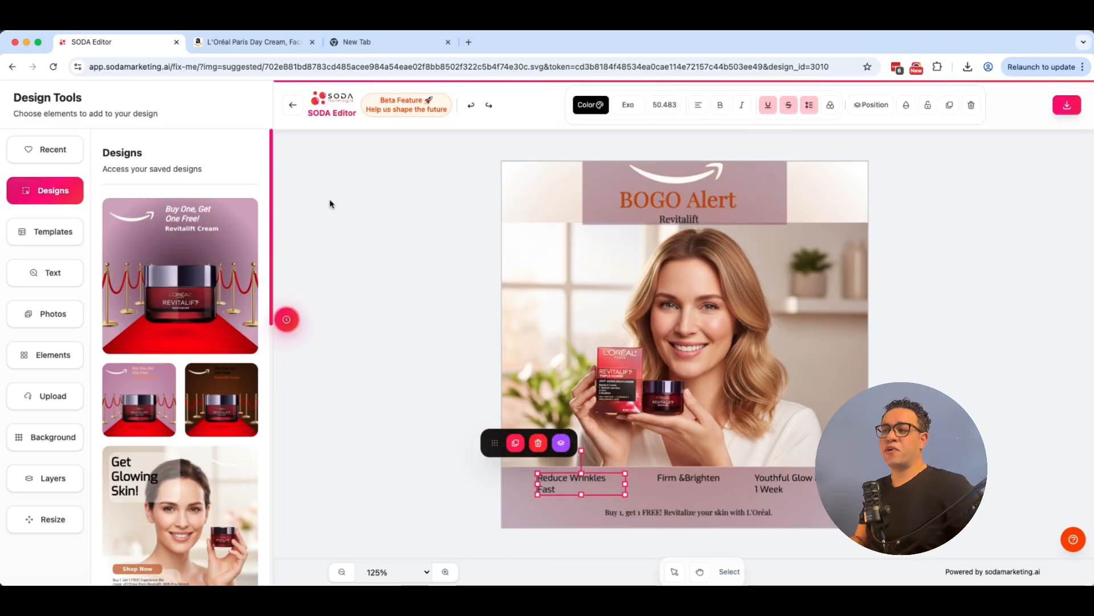
{"action": "left_click", "coordinate": [12, 67]}
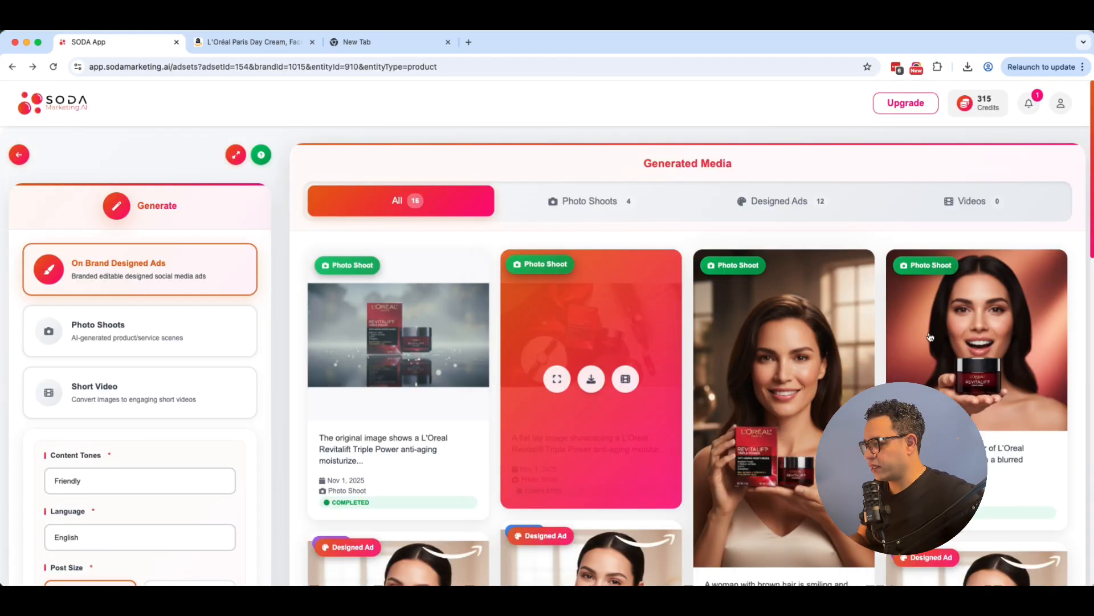
Start a short video from the photo shoot of the woman holding the jar and review the video concept suggestions
{"action": "mouse_move", "coordinate": [1050, 345]}
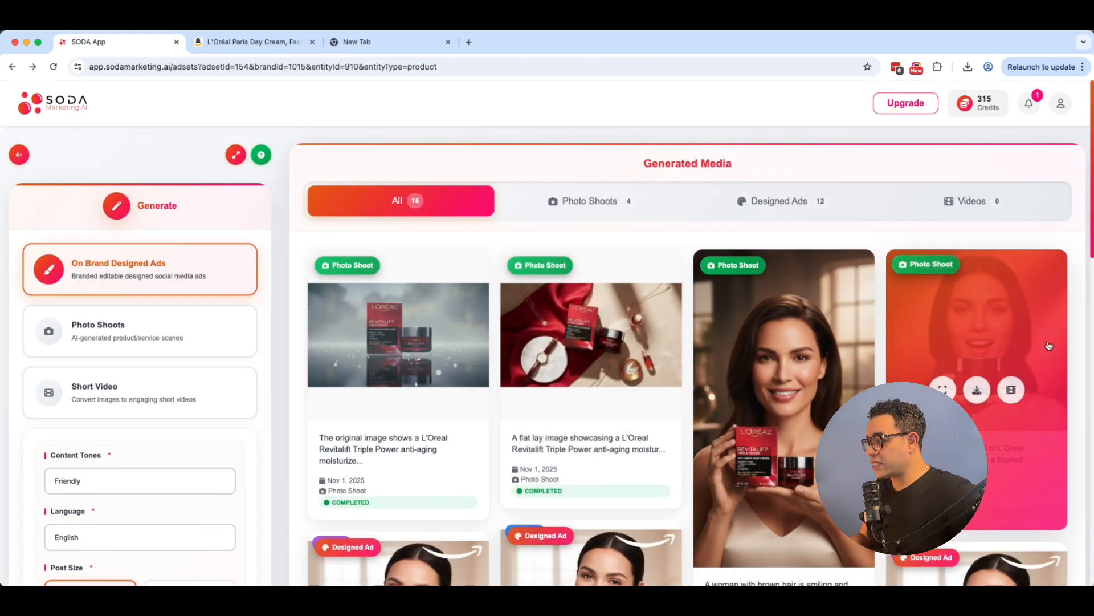
{"action": "left_click", "coordinate": [1011, 390]}
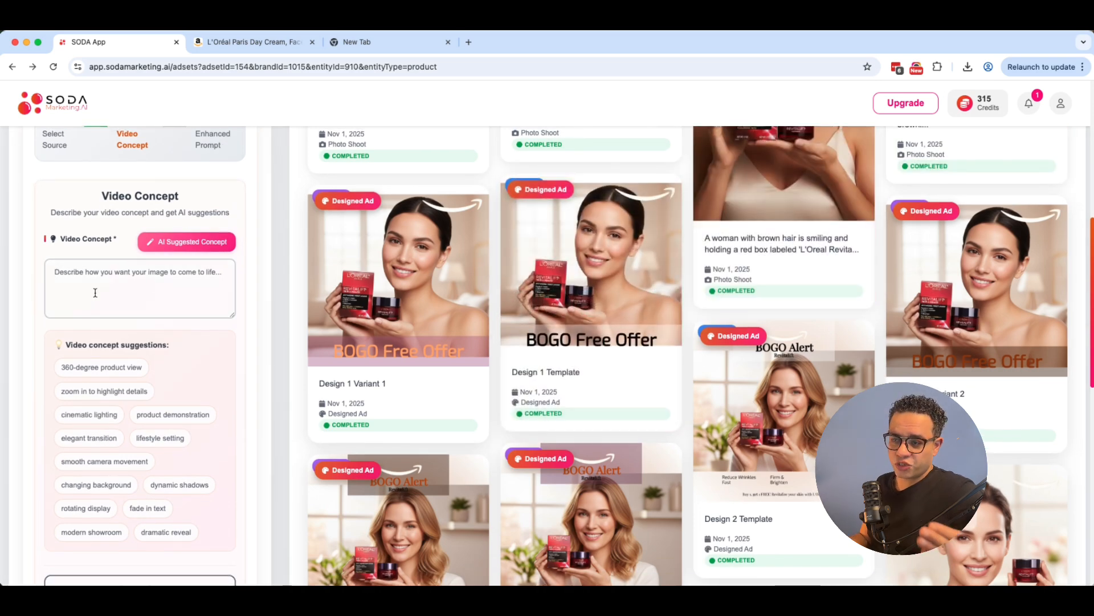
{"action": "scroll", "coordinate": [99, 286], "scroll_direction": "down", "scroll_amount": 2}
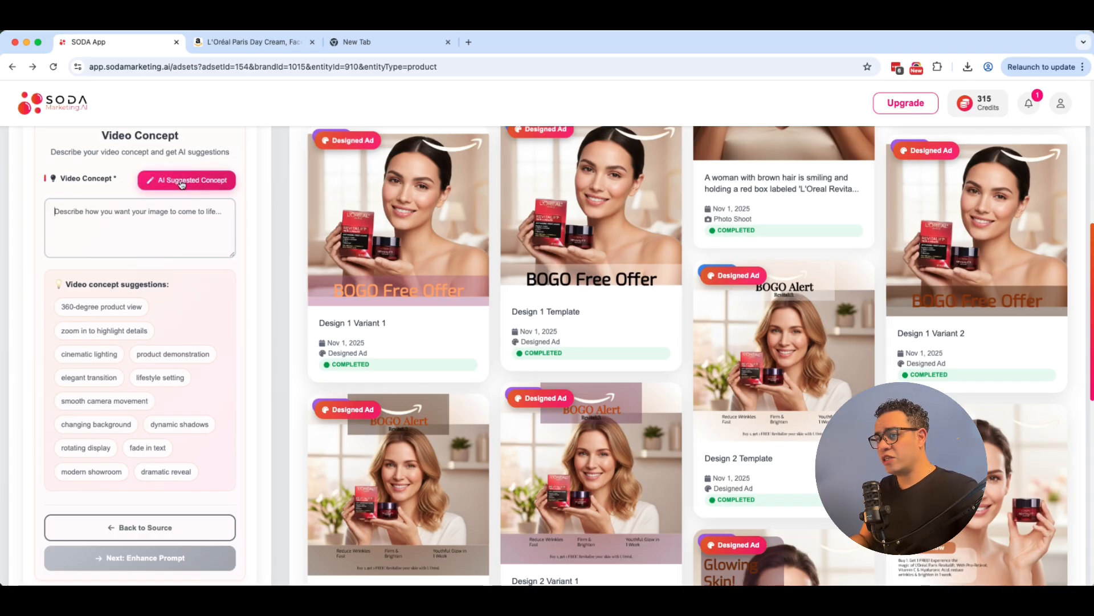
Enter the video concept "The Model is presenting the product then looking at the camera and say: Your beauty is here" and generate the 5-second video
{"action": "left_click", "coordinate": [169, 225]}
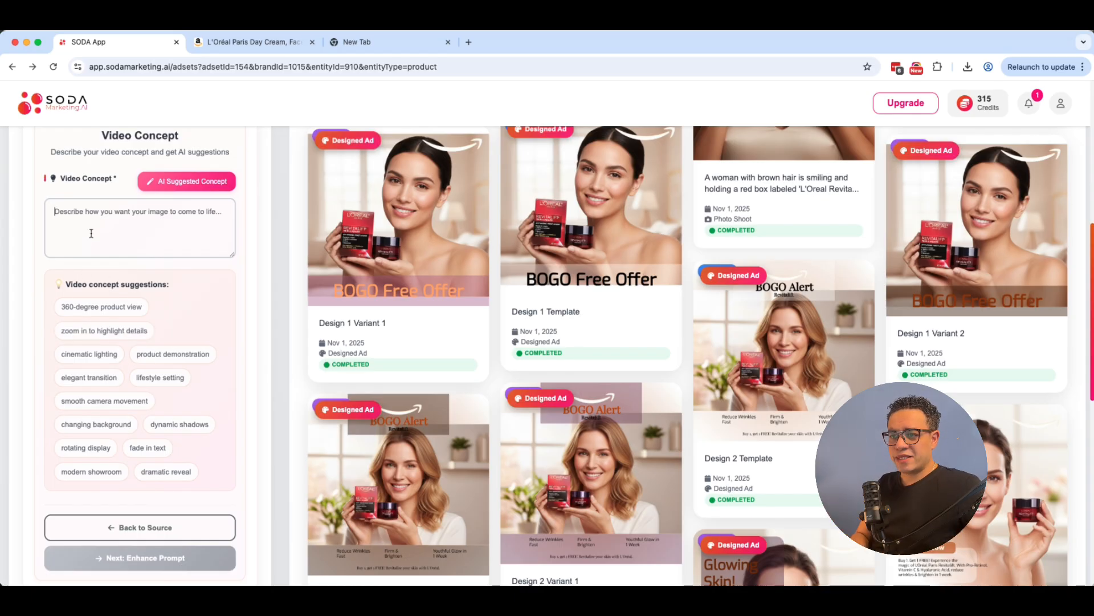
{"action": "type", "text": "The Model is presentin"}
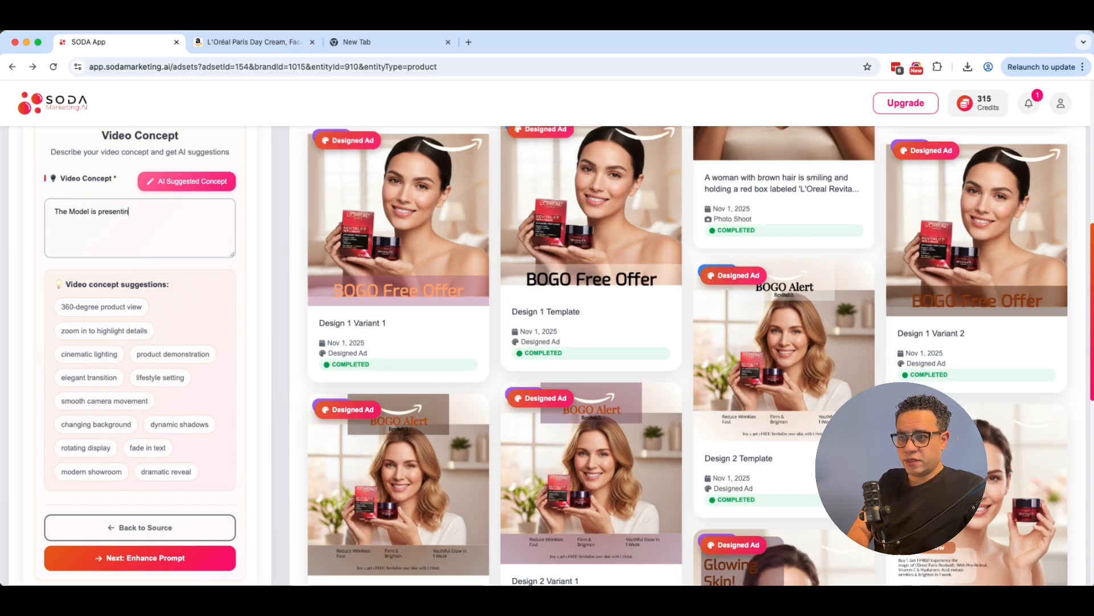
{"action": "type", "text": "g the p"}
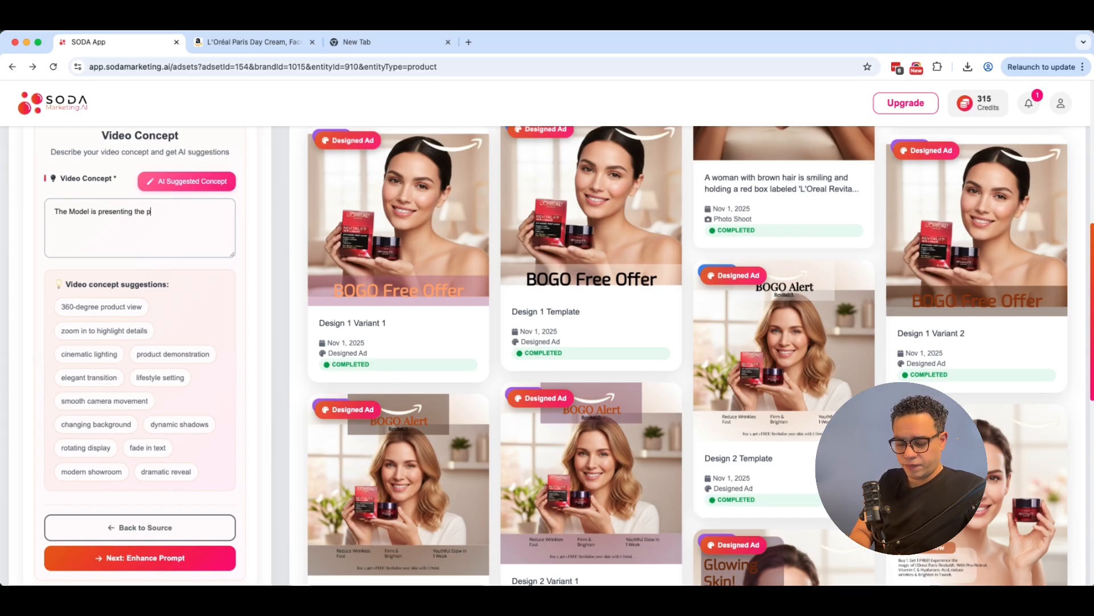
{"action": "type", "text": "rod"}
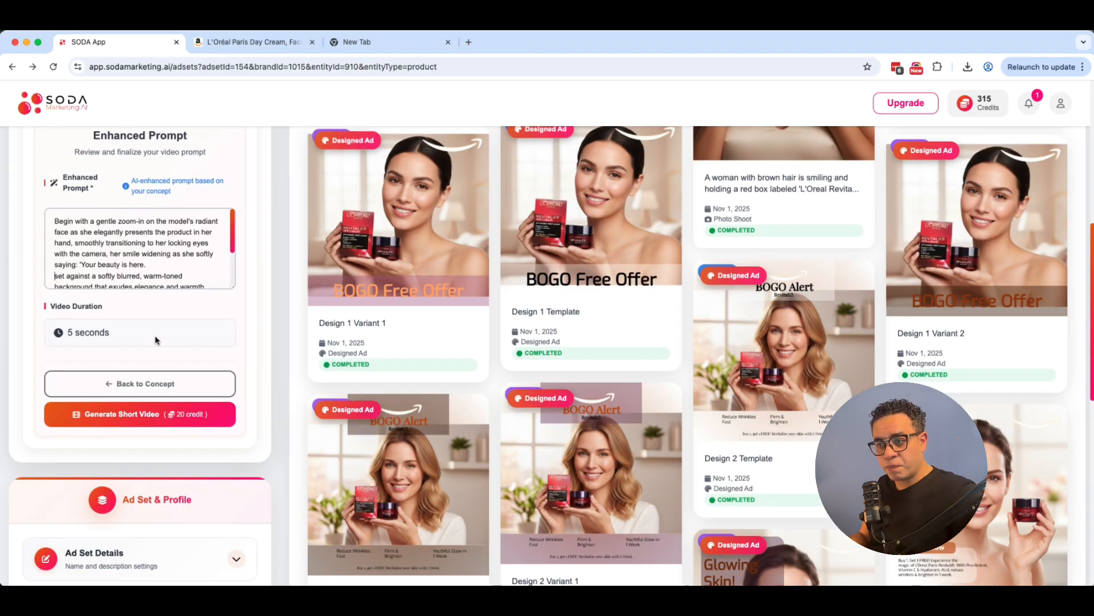
{"action": "left_click", "coordinate": [136, 420]}
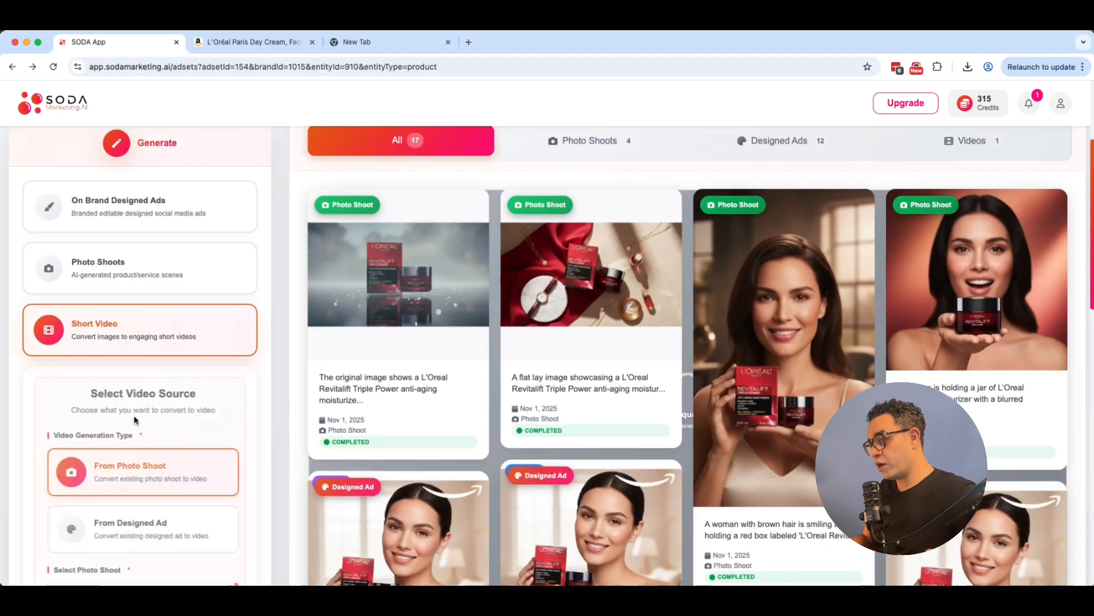
Open the newly generated video at the end of the gallery and play it through again
{"action": "scroll", "coordinate": [789, 467], "scroll_direction": "down", "scroll_amount": 10}
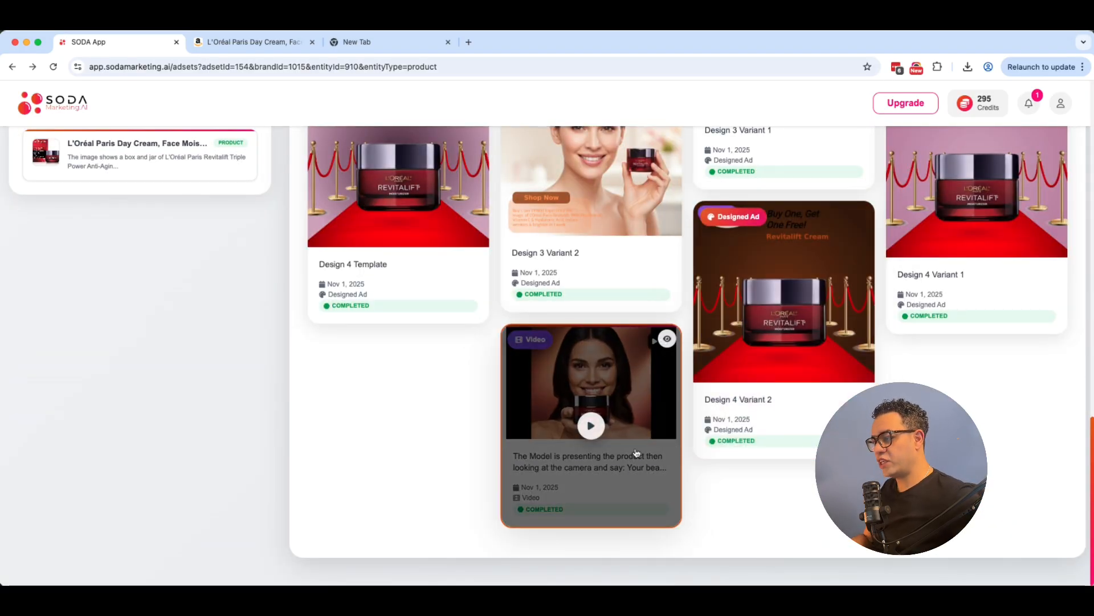
{"action": "left_click", "coordinate": [636, 453]}
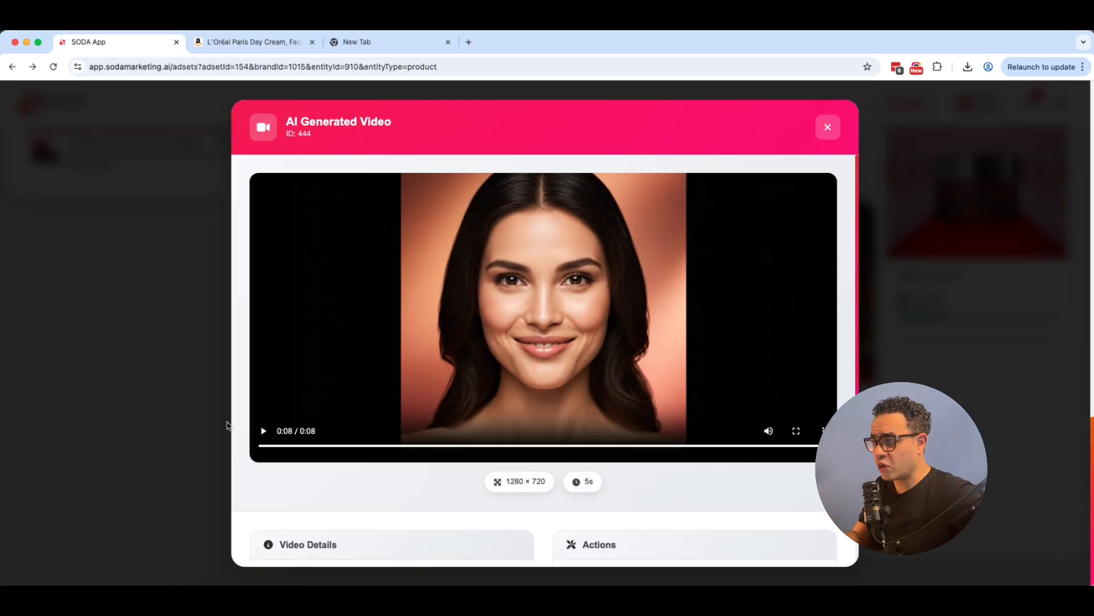
{"action": "left_click", "coordinate": [263, 431]}
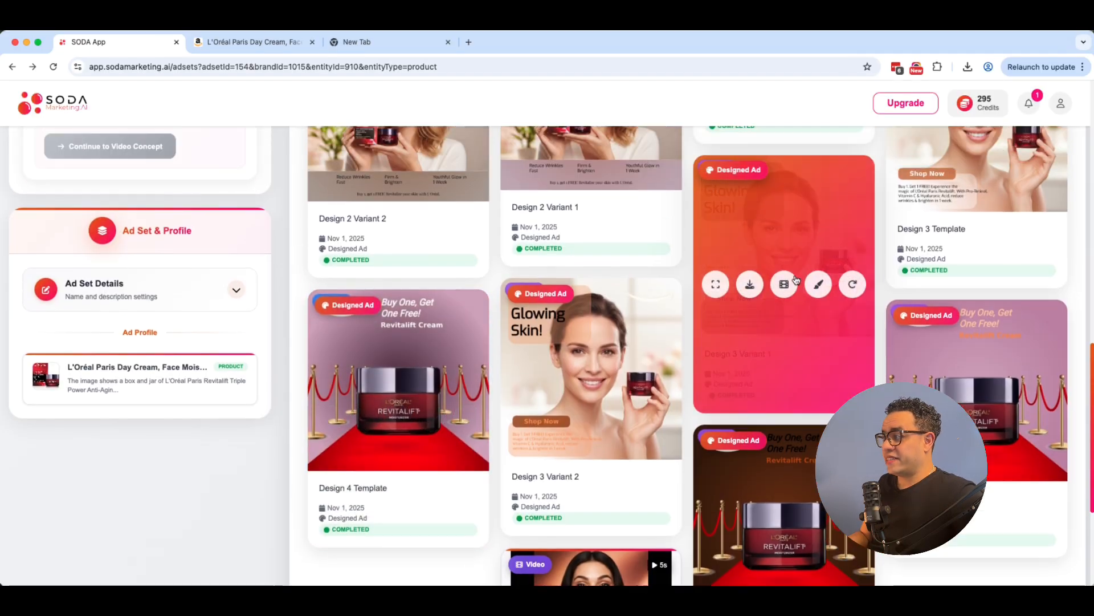
Generate a 5-second short video from the Design 2 Variant 1 ad using its AI-enhanced zoom-in prompt
{"action": "scroll", "coordinate": [667, 260], "scroll_direction": "up", "scroll_amount": 3}
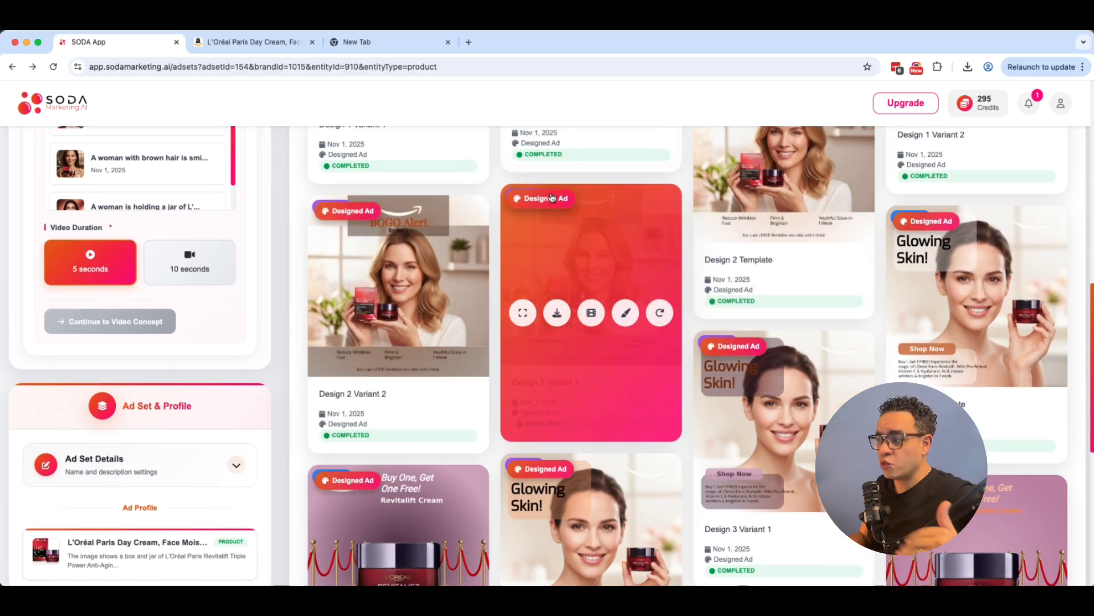
{"action": "left_click", "coordinate": [592, 313]}
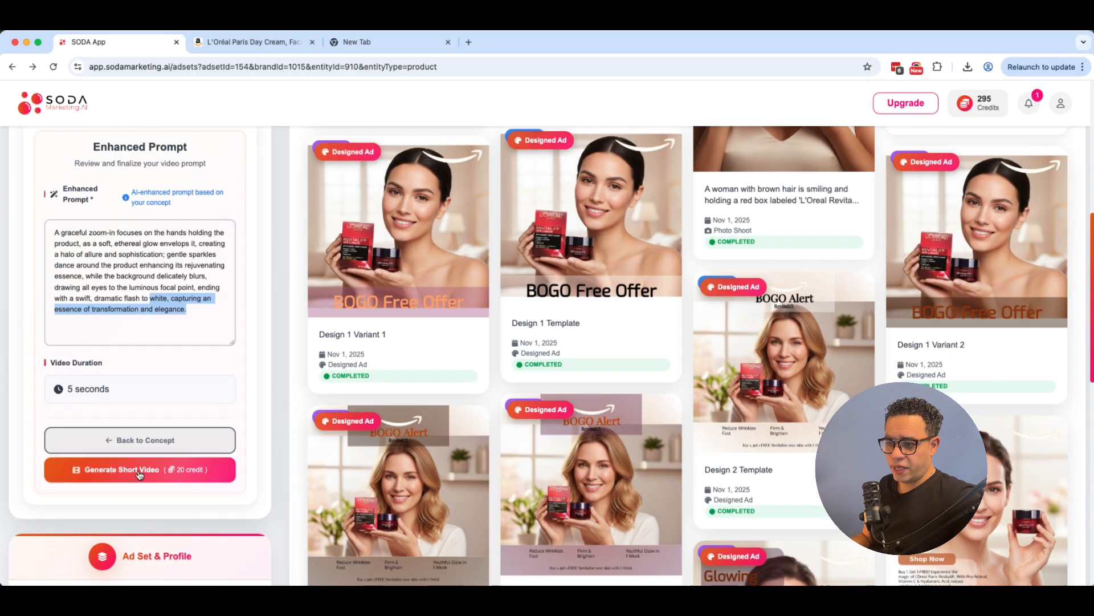
{"action": "left_click", "coordinate": [138, 471]}
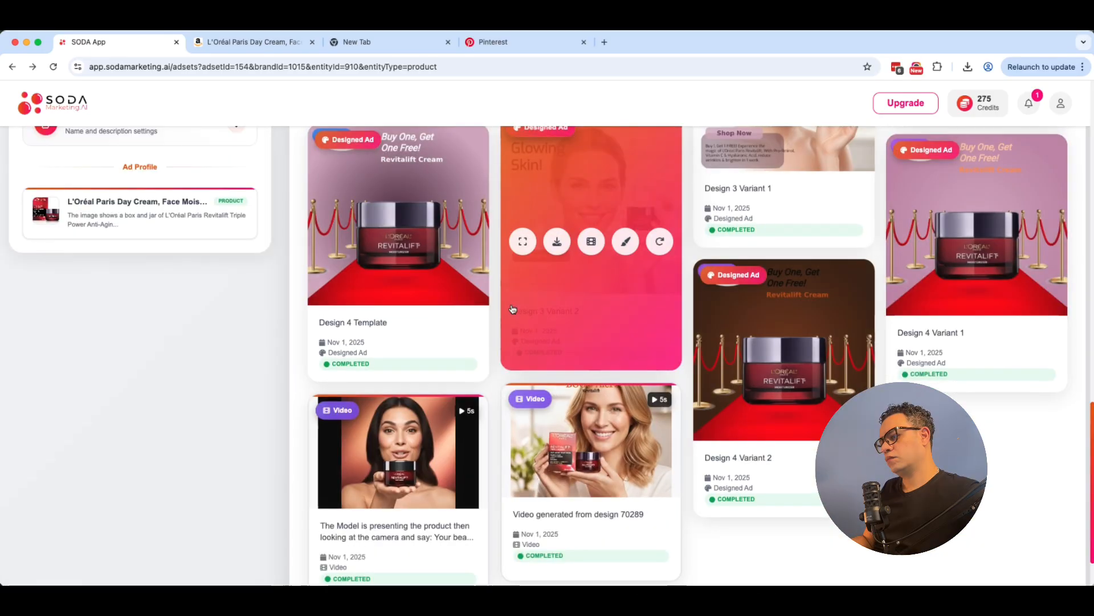
Open the new video made from the BOGO Alert design at the end of the gallery, play it through and close it
{"action": "scroll", "coordinate": [428, 308], "scroll_direction": "down", "scroll_amount": 3}
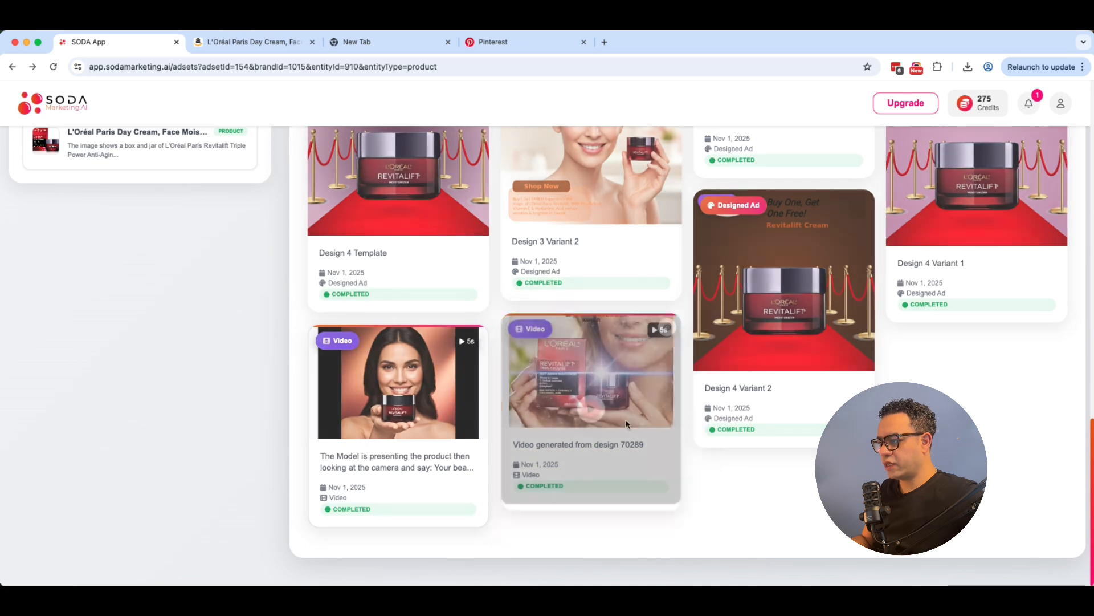
{"action": "left_click", "coordinate": [603, 418]}
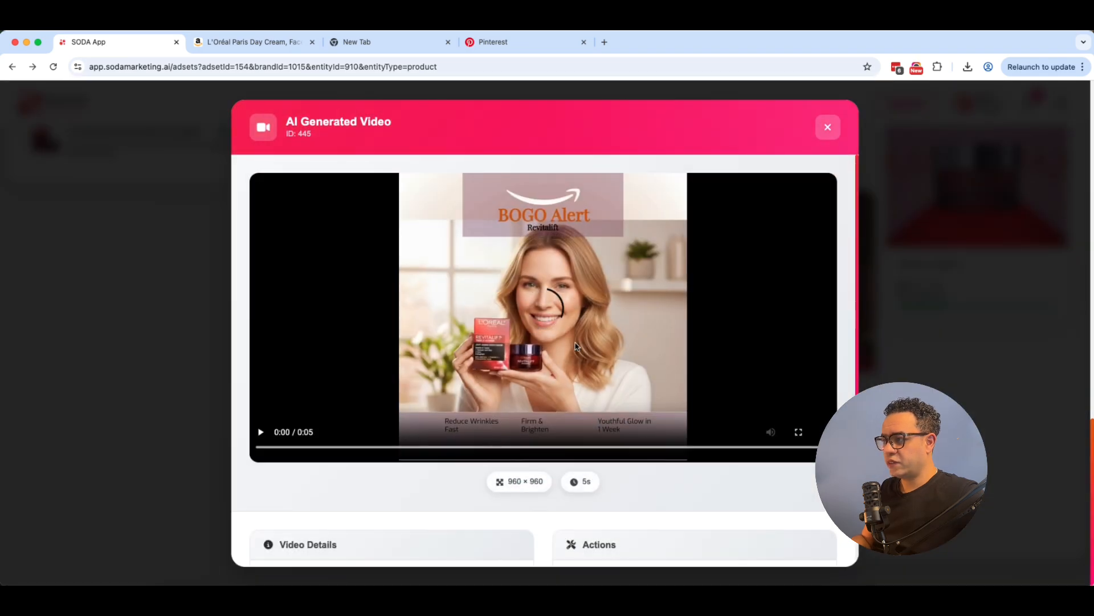
{"action": "left_click", "coordinate": [261, 432]}
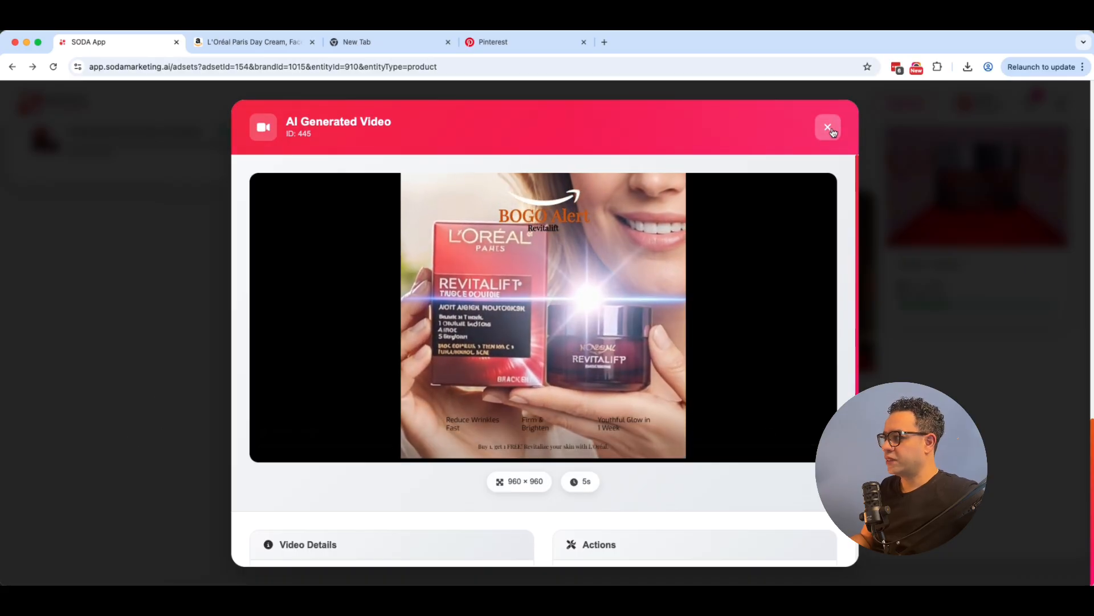
{"action": "left_click", "coordinate": [827, 126]}
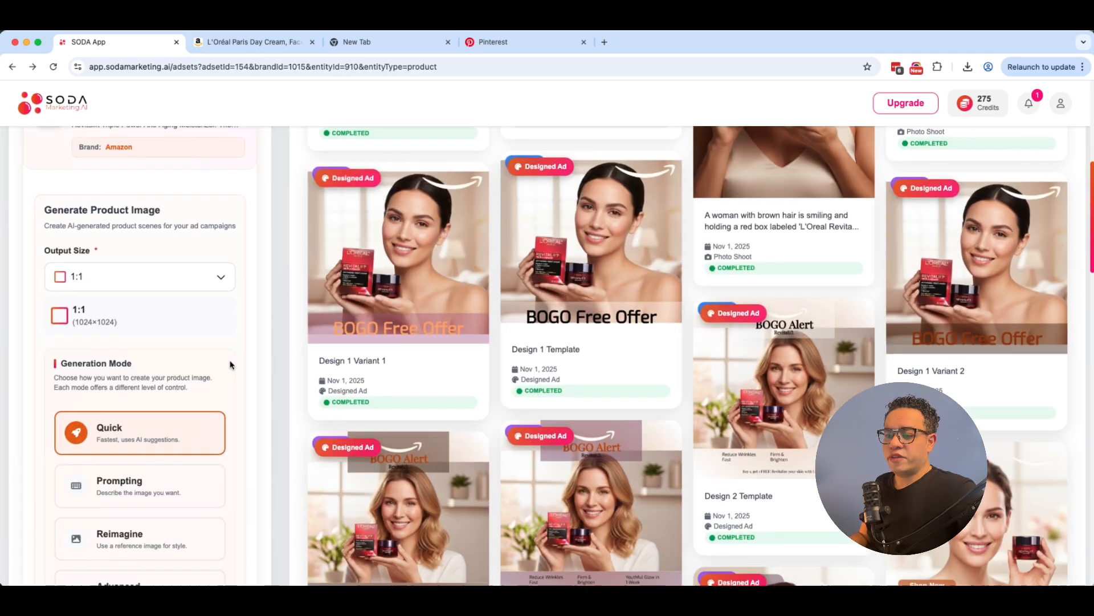
Switch to Pinterest and search for "skincare product ads"
{"action": "scroll", "coordinate": [230, 365], "scroll_direction": "down", "scroll_amount": 3}
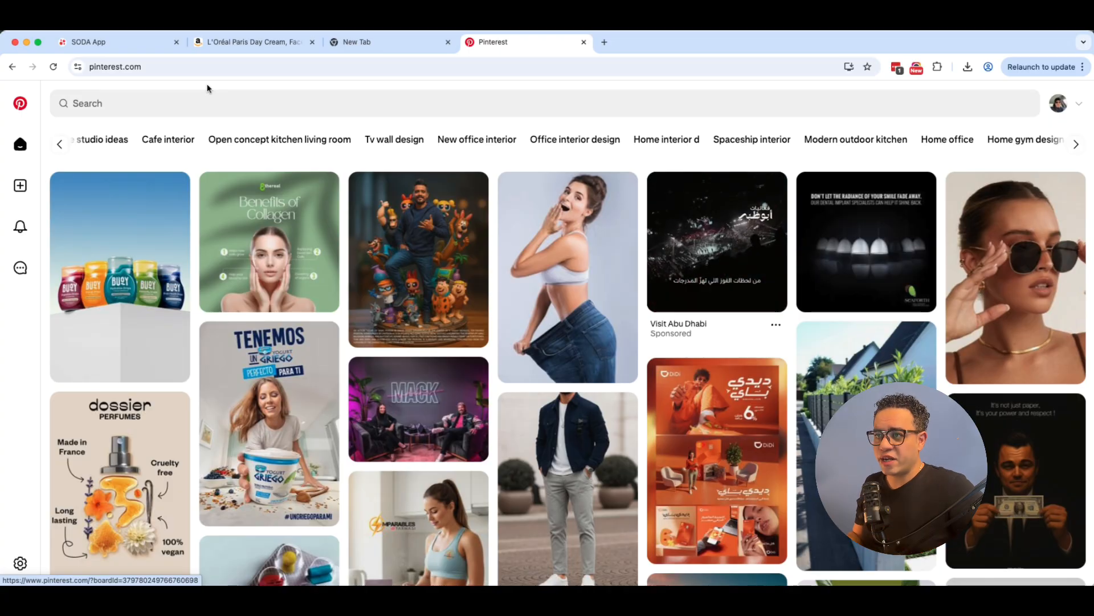
{"action": "left_click", "coordinate": [209, 100]}
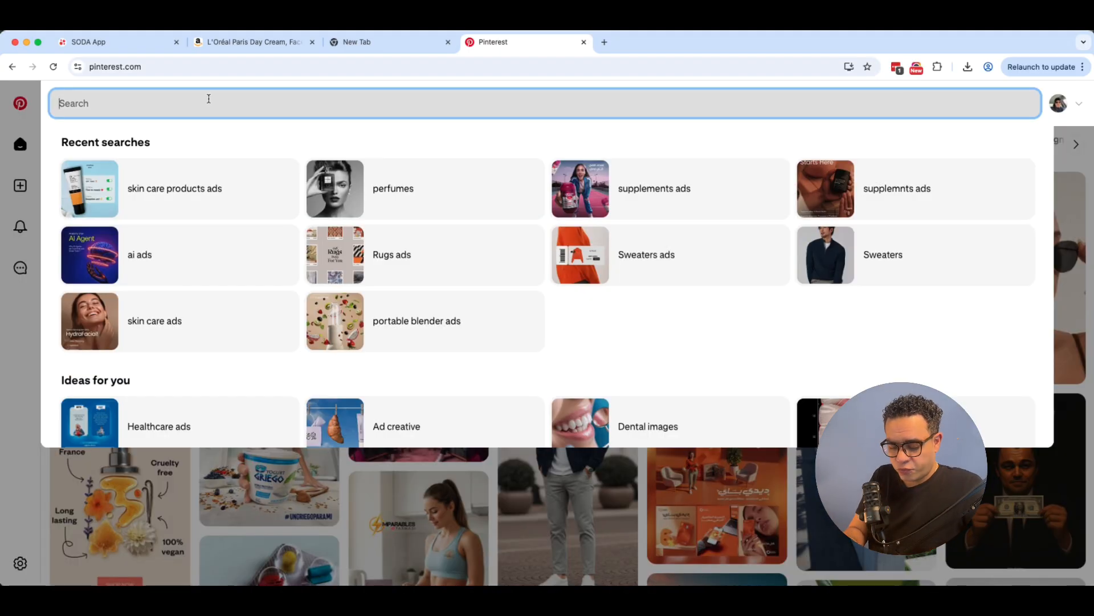
{"action": "type", "text": "skin"}
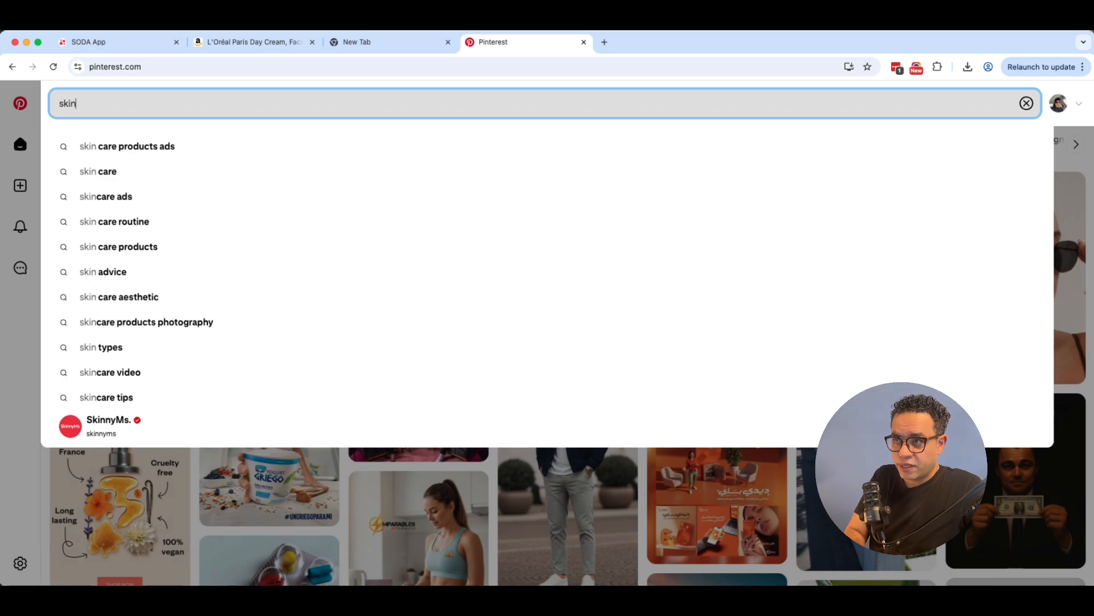
{"action": "type", "text": "care pr"}
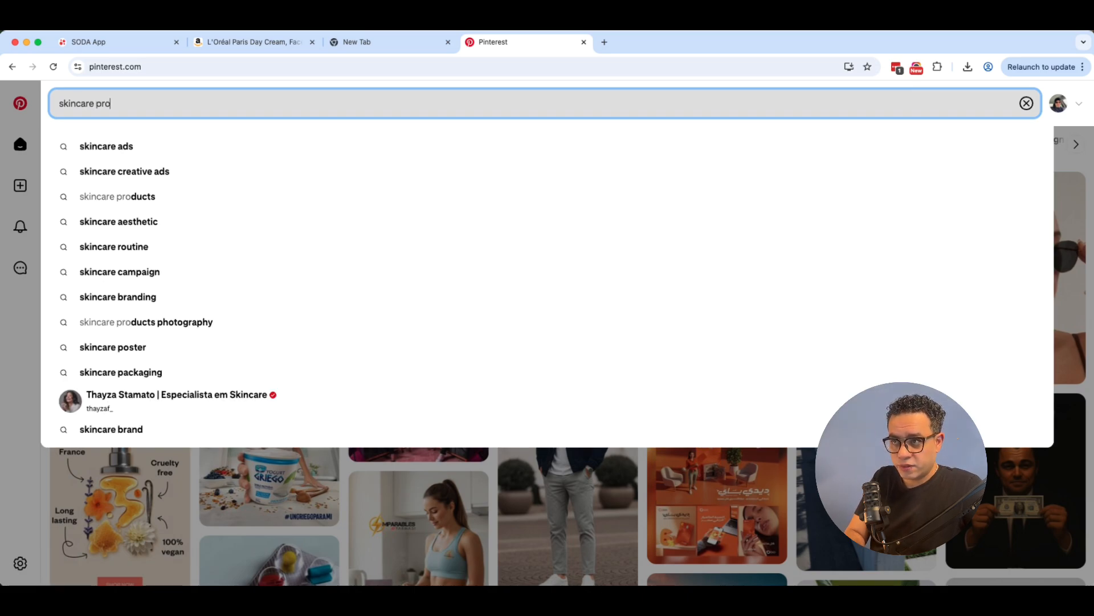
{"action": "type", "text": "o"}
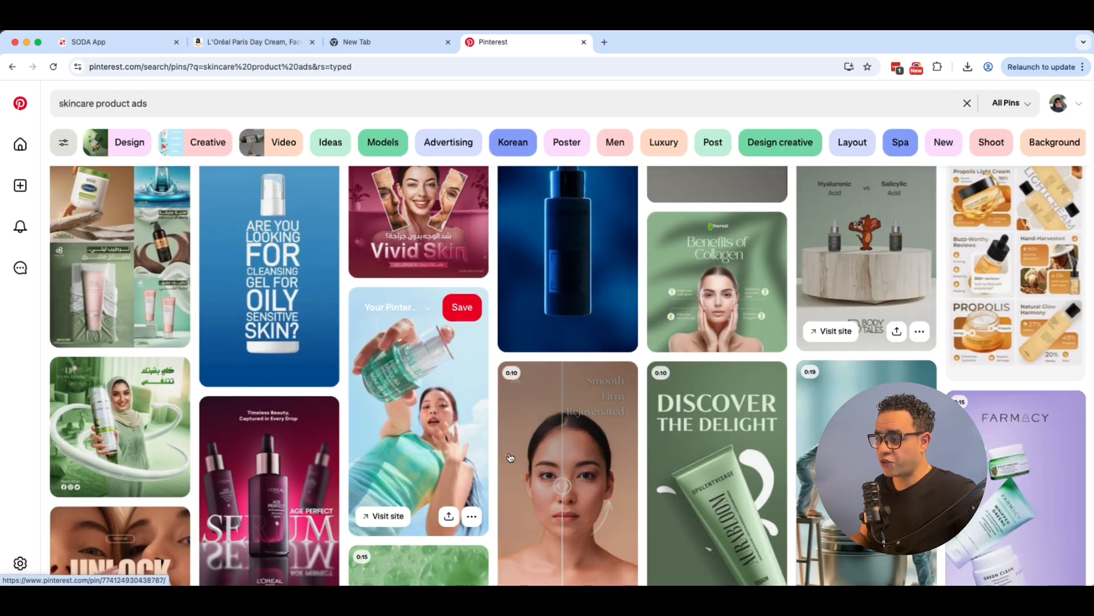
Open the pin of the woman in green holding a serum bottle toward the camera and save its image to the computer
{"action": "left_click", "coordinate": [455, 438]}
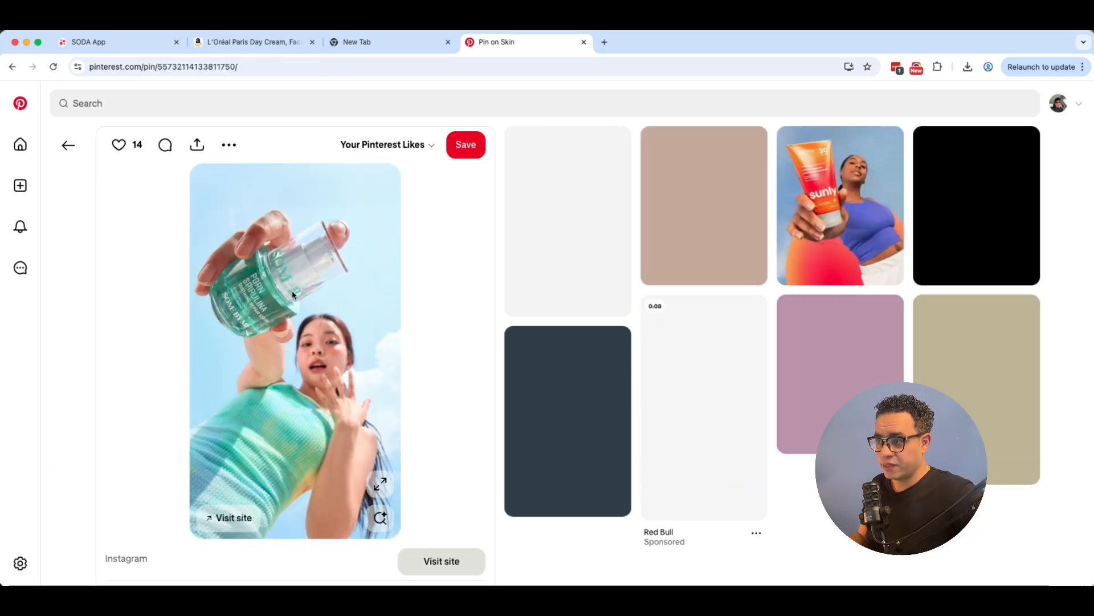
{"action": "right_click", "coordinate": [290, 312]}
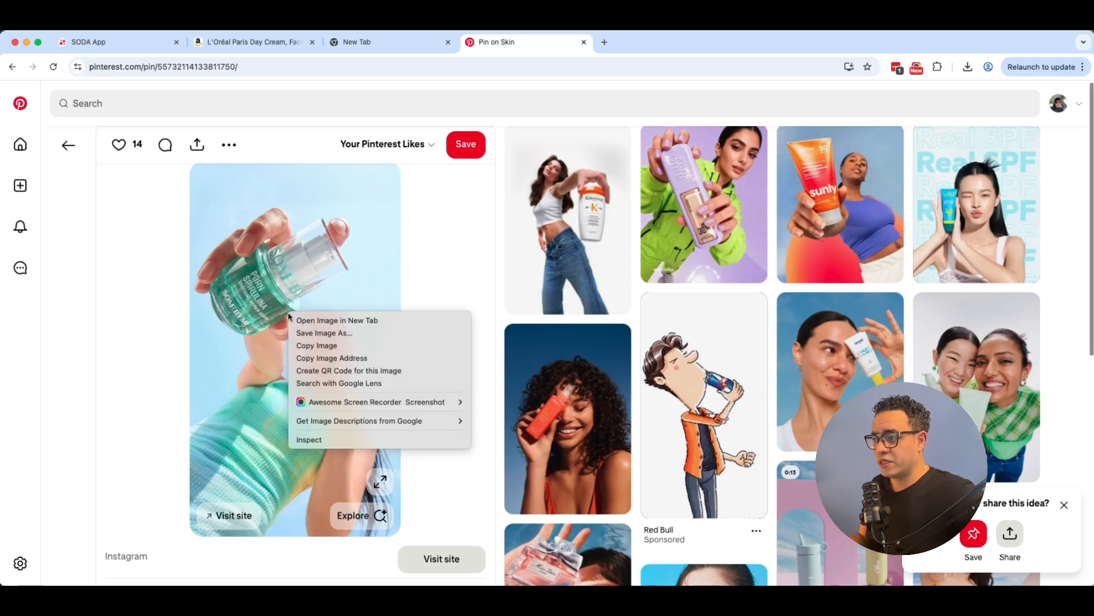
{"action": "left_click", "coordinate": [329, 334]}
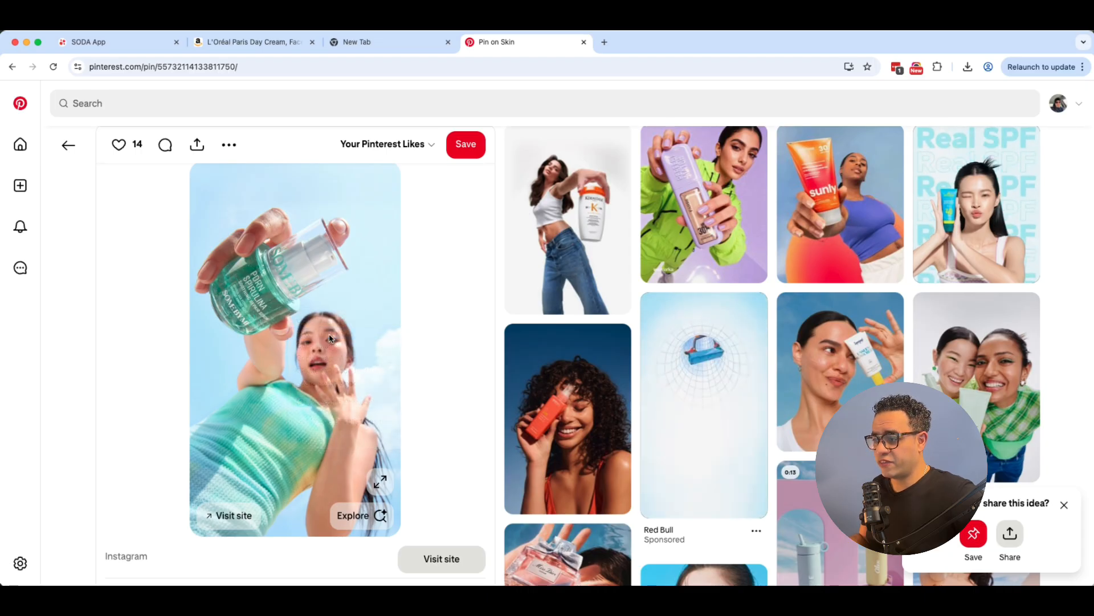
Back in the SODA App, generate a photo shoot in Reimagine mode with the downloaded serum-bottle picture as the reference image
{"action": "left_click", "coordinate": [137, 42]}
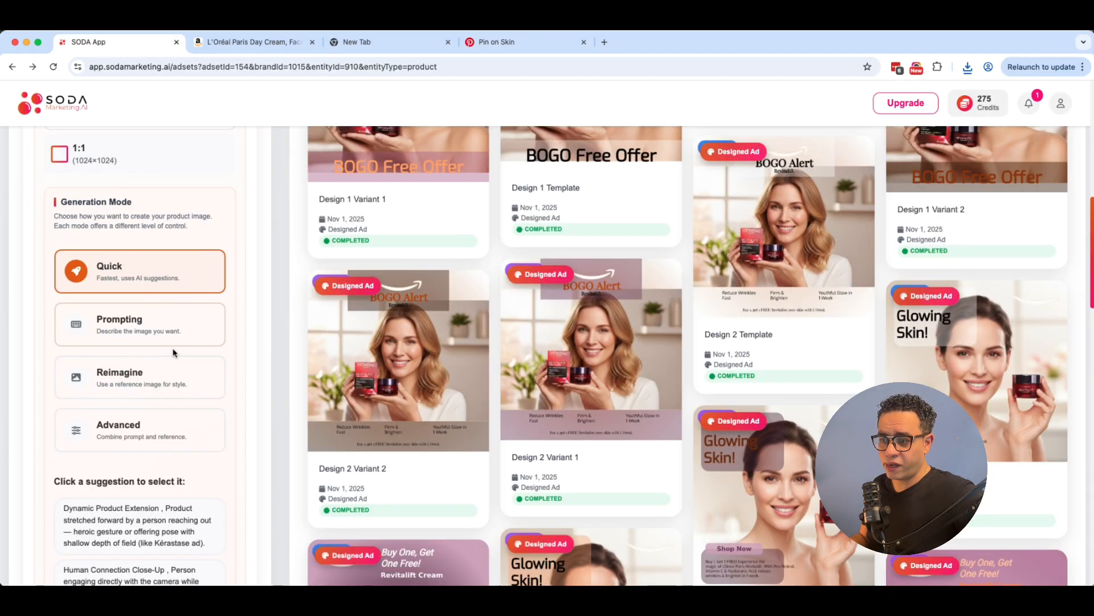
{"action": "left_click", "coordinate": [134, 385]}
{"action": "scroll", "coordinate": [226, 409], "scroll_direction": "down", "scroll_amount": 2}
{"action": "scroll", "coordinate": [226, 409], "scroll_direction": "down", "scroll_amount": 2}
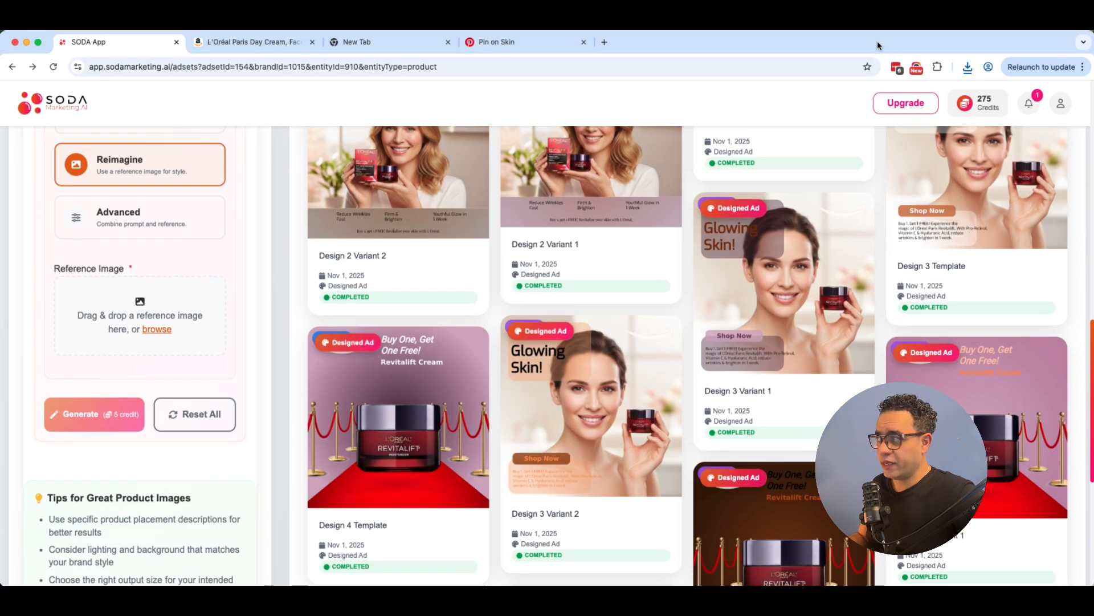
{"action": "left_click_drag", "start_coordinate": [938, 245], "coordinate": [108, 317]}
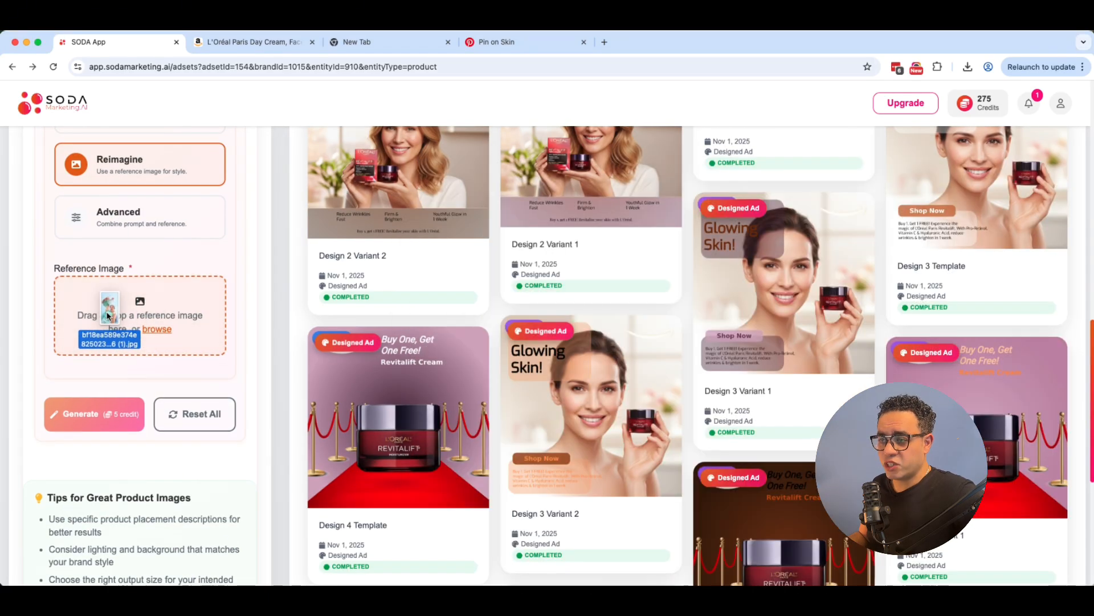
{"action": "scroll", "coordinate": [128, 493], "scroll_direction": "down", "scroll_amount": 2}
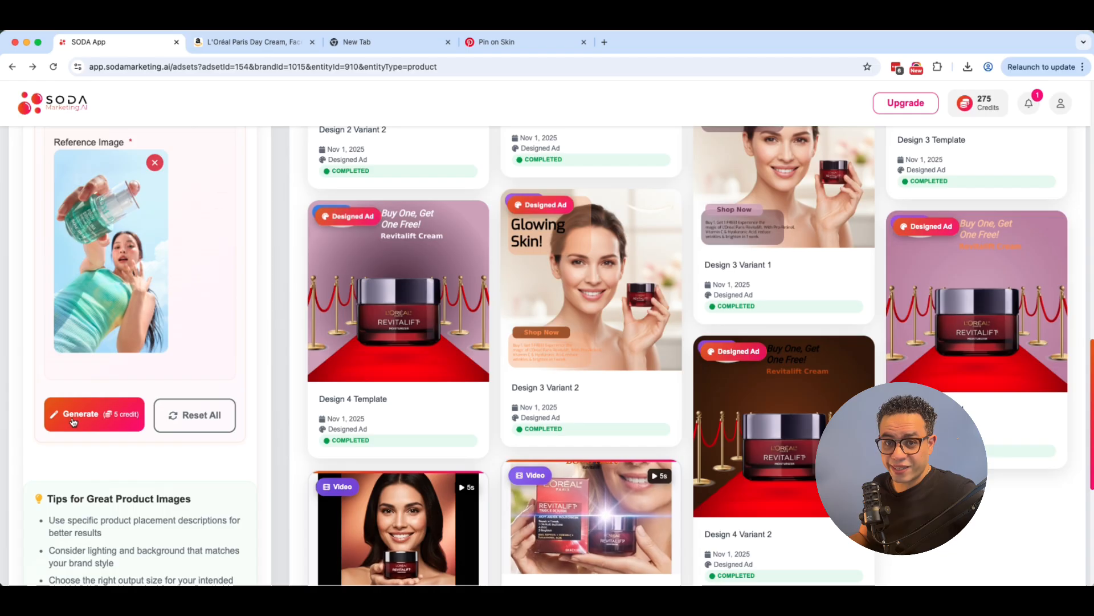
{"action": "left_click", "coordinate": [73, 420]}
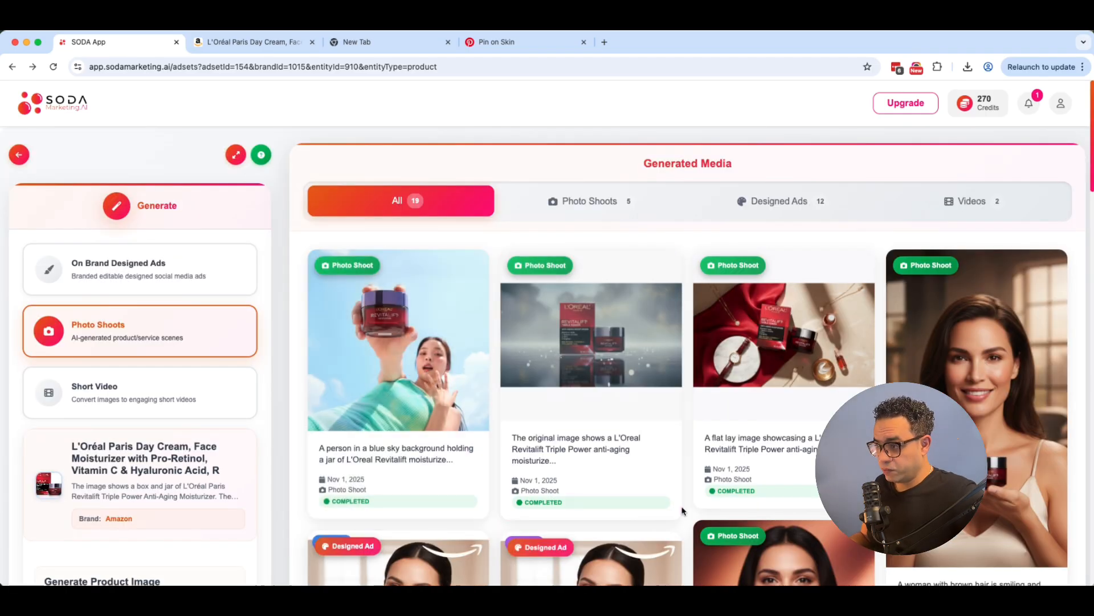
View the new blue-sky photo shoot of the woman holding up the Revitalift jar enlarged, and return to the gallery
{"action": "mouse_move", "coordinate": [456, 486]}
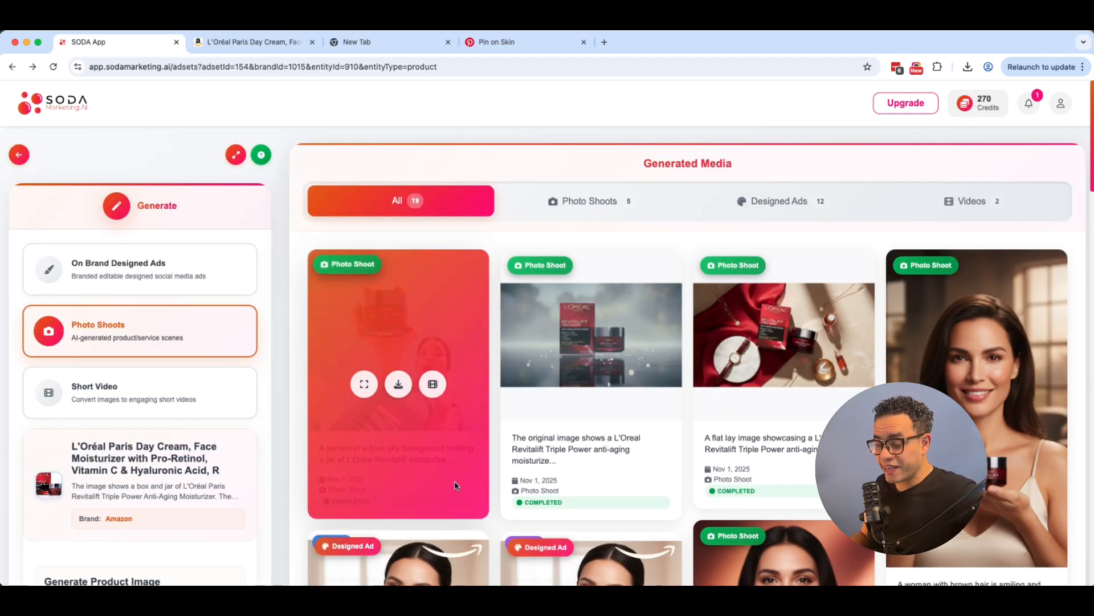
{"action": "left_click", "coordinate": [359, 384]}
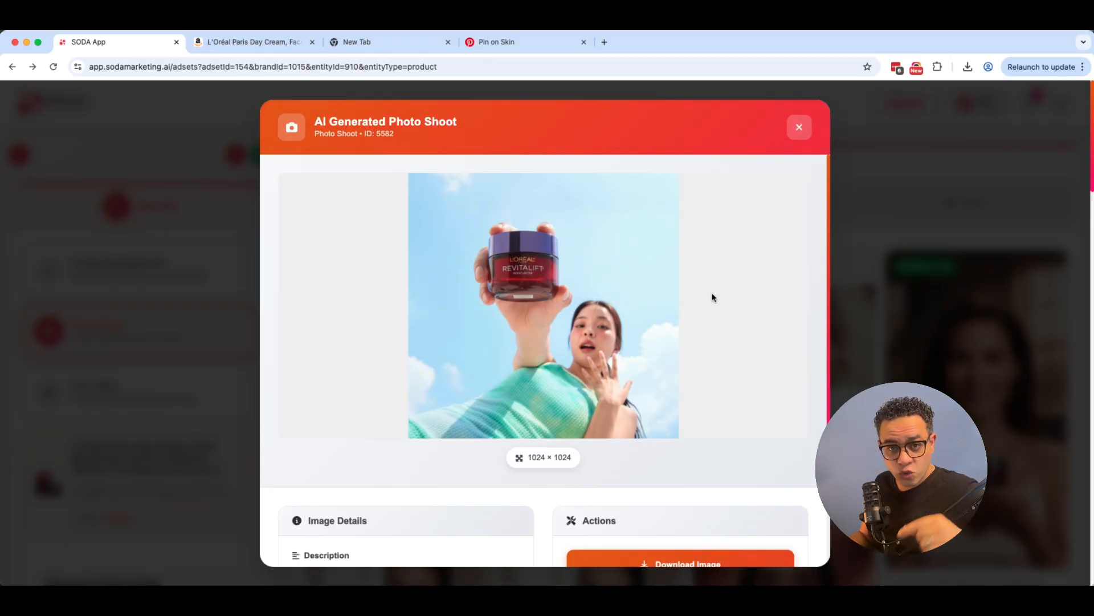
{"action": "key", "text": "Escape"}
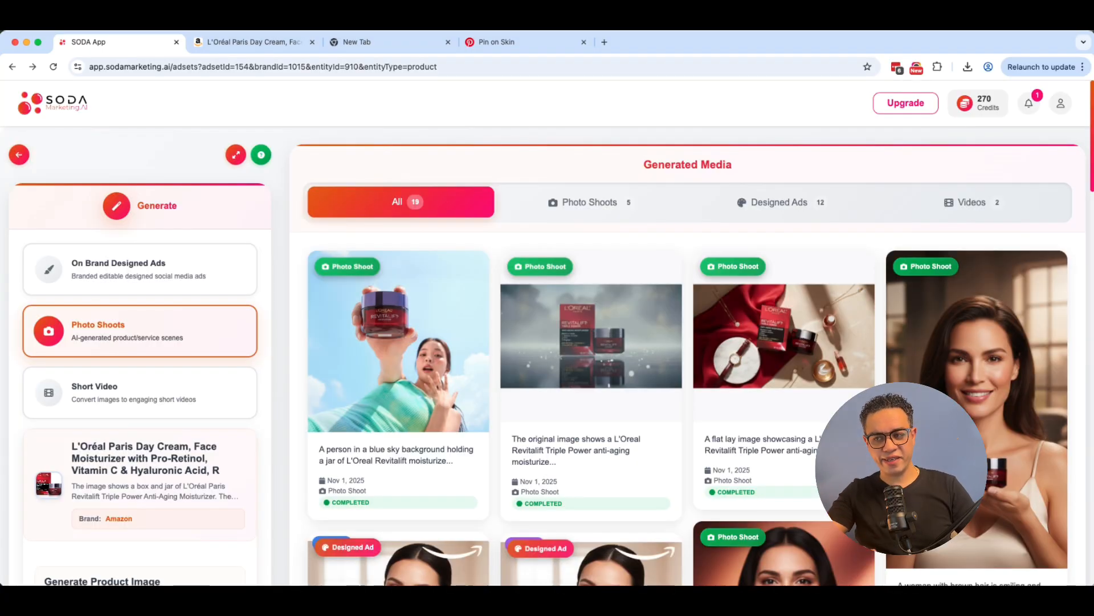